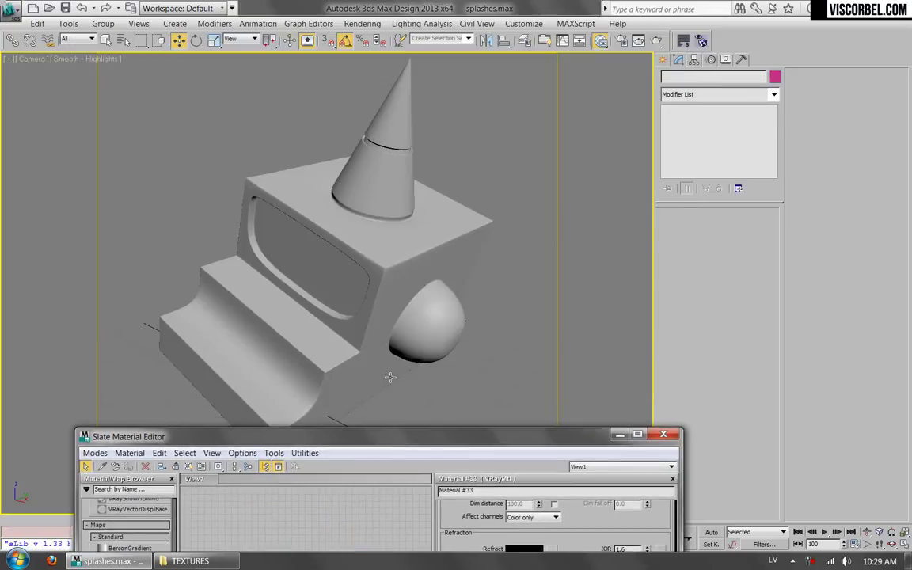
# - Create a VRayBlendMtl with Material #32 as its base and Material #33 as its first coat, and open its parameters
pyautogui.moveTo(391, 437); pyautogui.dragTo(406, 112)
pyautogui.scroll(5, 389, 247)
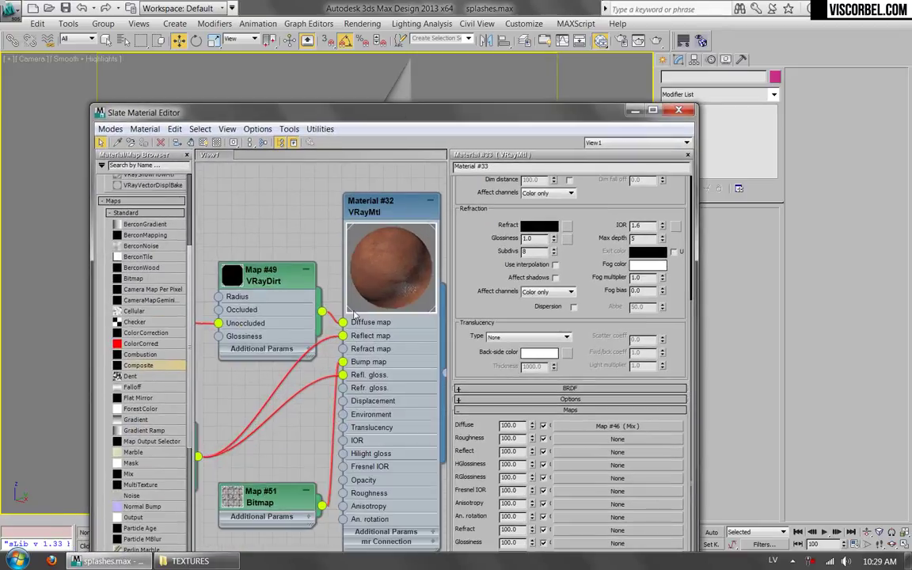
pyautogui.moveTo(306, 442)
pyautogui.mouseDown(button='middle')
pyautogui.moveTo(272, 235)
pyautogui.moveTo(289, 300)
pyautogui.mouseUp(button='middle')
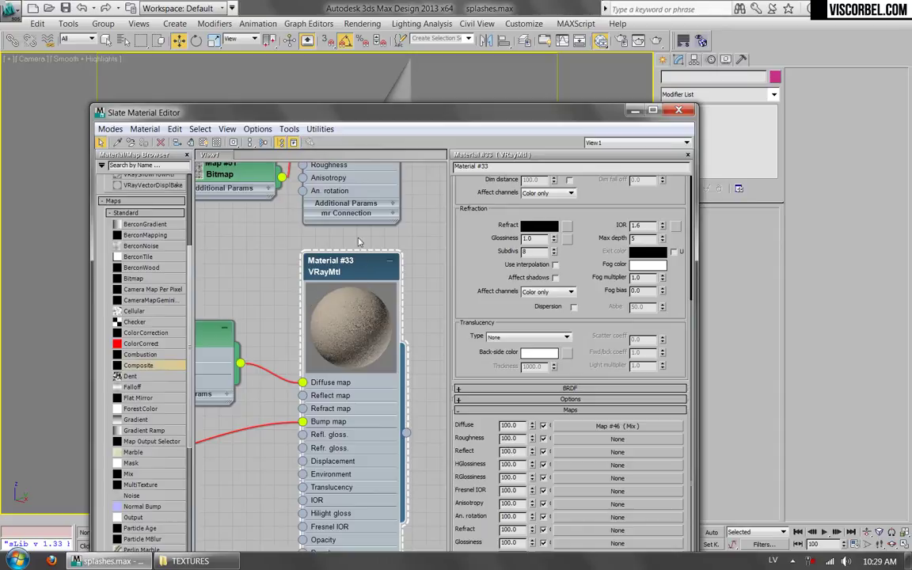
pyautogui.scroll(-5, 357, 256)
pyautogui.rightClick(391, 294)
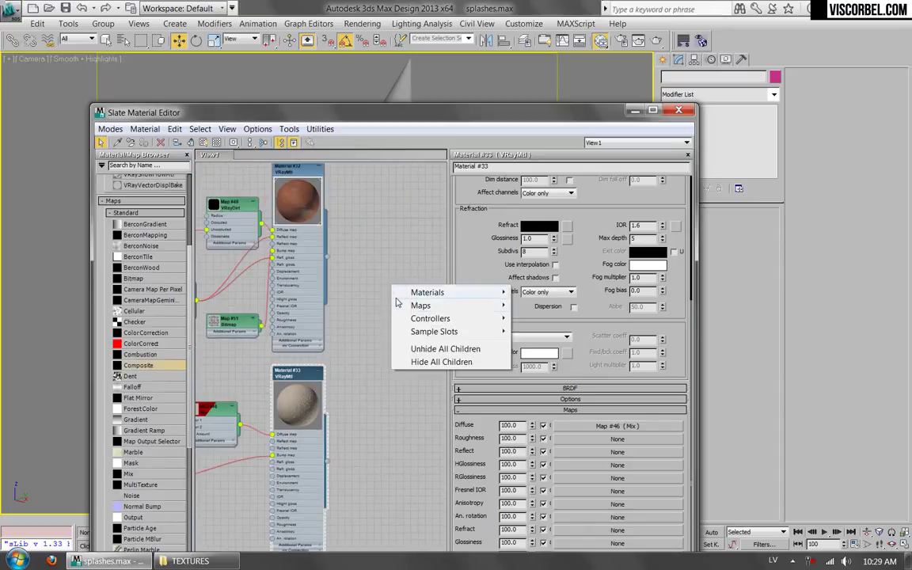
pyautogui.moveTo(420, 292)
pyautogui.moveTo(313, 308)
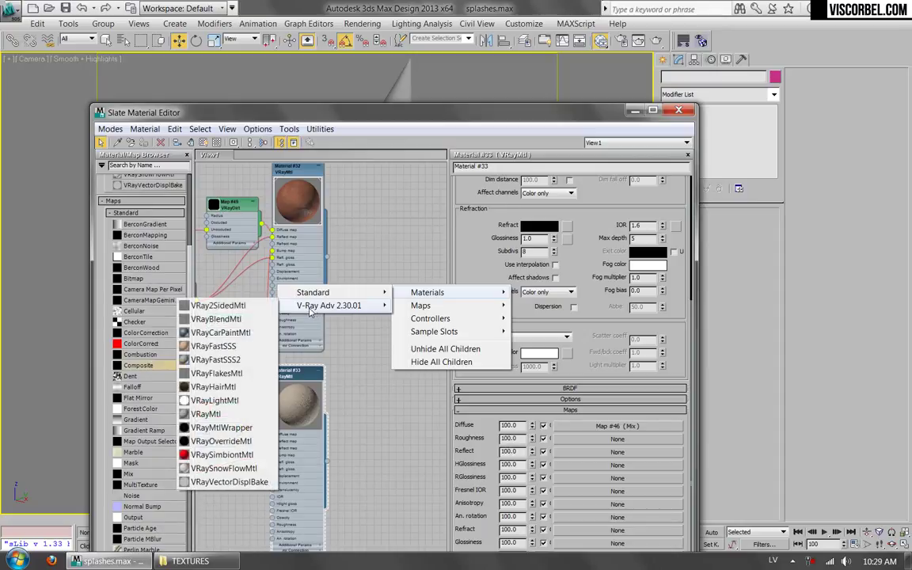
pyautogui.click(215, 318)
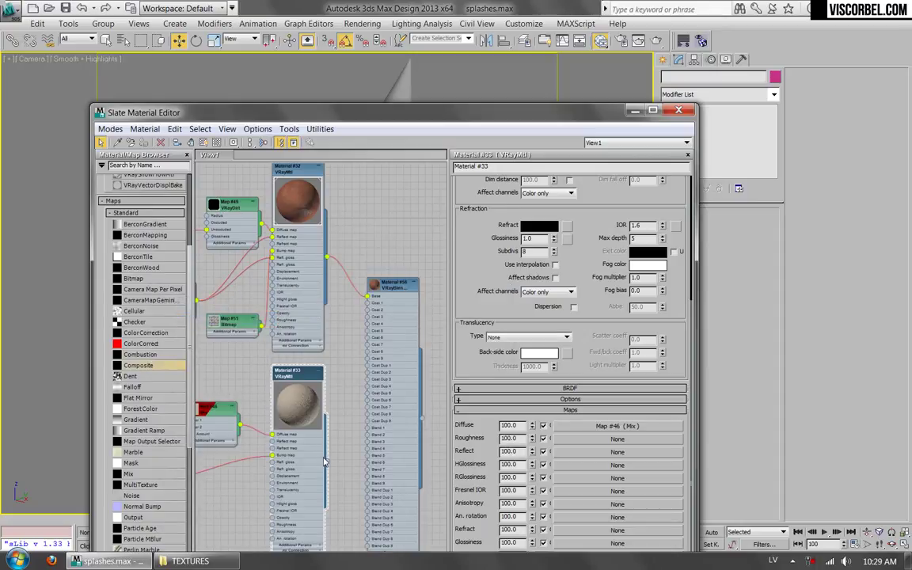
pyautogui.moveTo(327, 467); pyautogui.dragTo(430, 313)
pyautogui.doubleClick(401, 288)
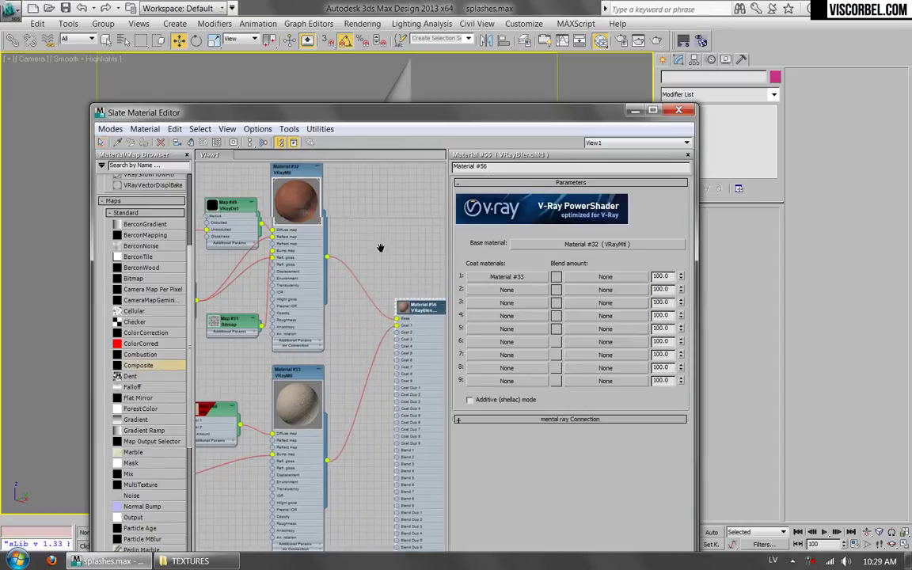
# - Add a Falloff map as the first coat's blend amount and place its node beside the blend material
pyautogui.moveTo(349, 216); pyautogui.dragTo(335, 230, button='middle')
pyautogui.click(599, 278)
pyautogui.doubleClick(442, 291)
pyautogui.moveTo(320, 430); pyautogui.dragTo(344, 501)
pyautogui.moveTo(349, 483); pyautogui.dragTo(366, 260, button='middle')
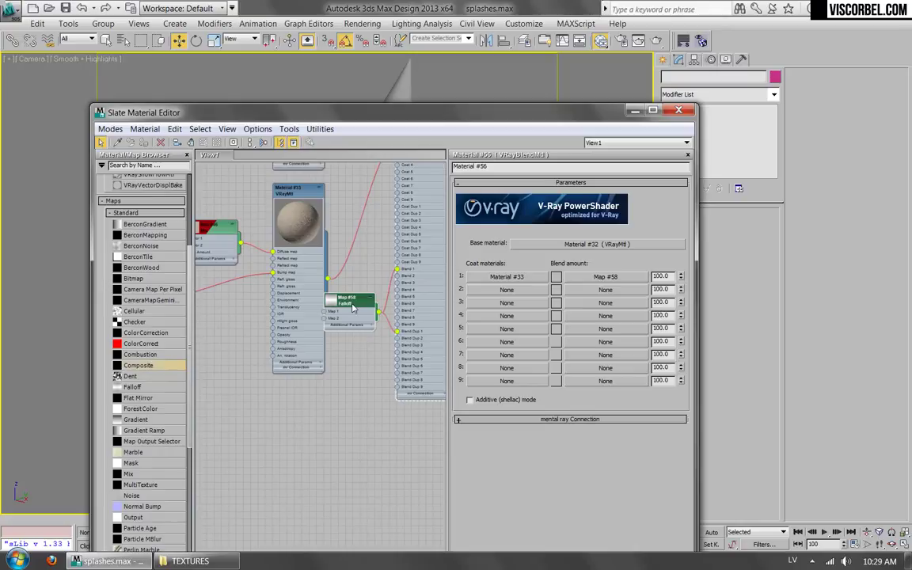
# - Set the Falloff map's type to Towards / Away and its direction to World Z-Axis
pyautogui.doubleClick(353, 309)
pyautogui.click(594, 243)
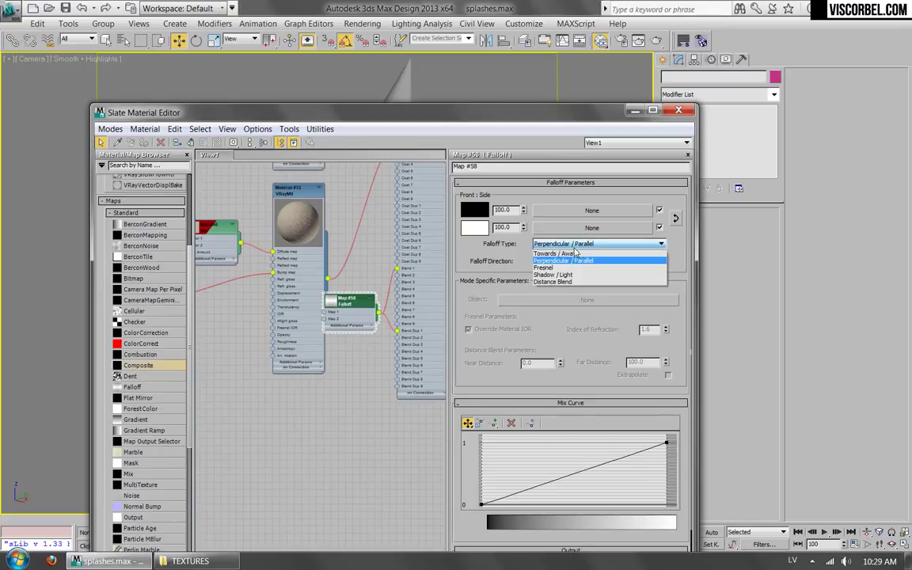
pyautogui.click(558, 252)
pyautogui.click(594, 260)
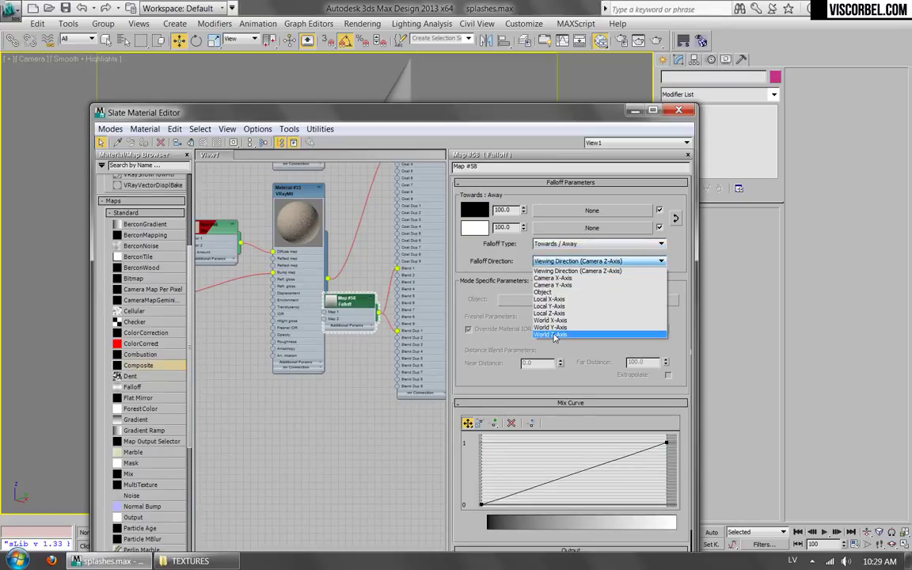
pyautogui.click(552, 333)
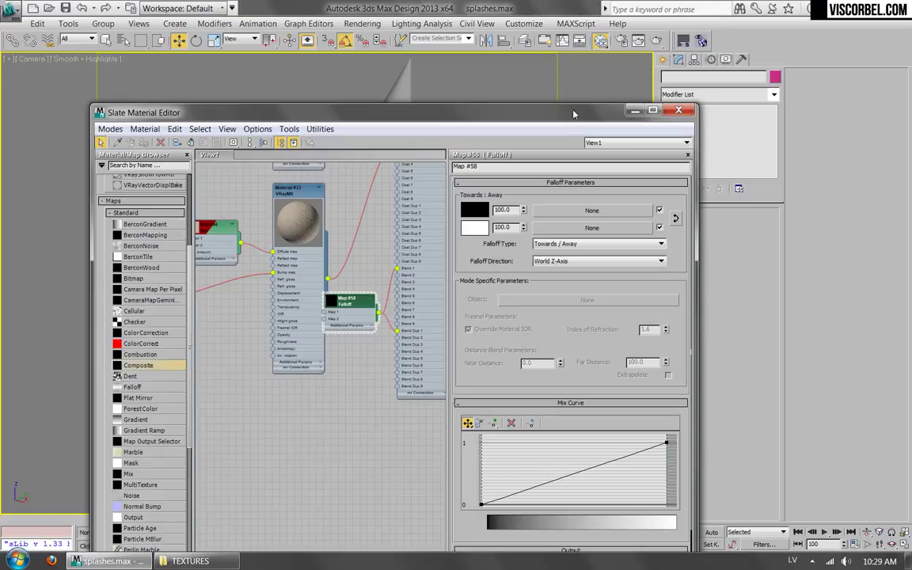
# - Render a texmapPreview of the Falloff map on the visible objects and close the resulting frame
pyautogui.moveTo(574, 114); pyautogui.dragTo(519, 452)
pyautogui.moveTo(454, 454); pyautogui.dragTo(552, 121)
pyautogui.click(702, 42)
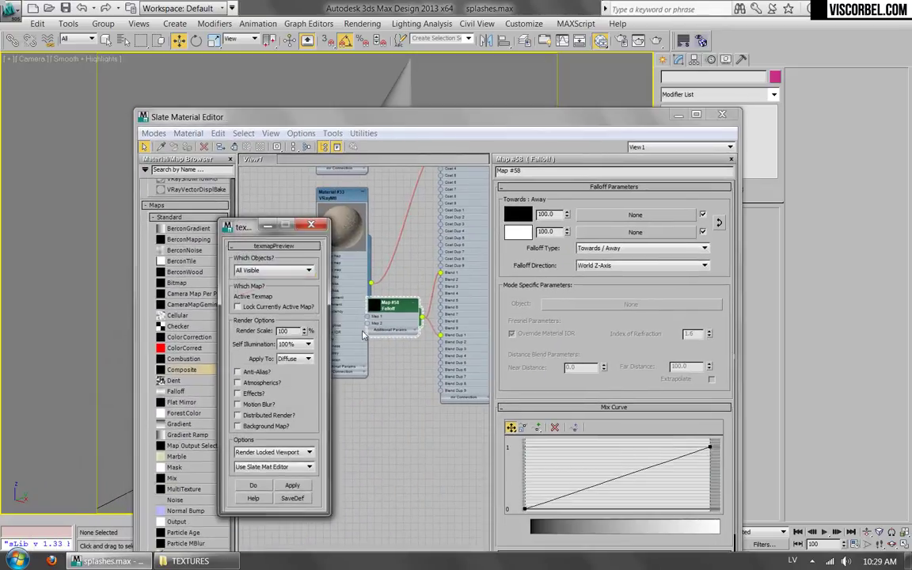
pyautogui.click(292, 484)
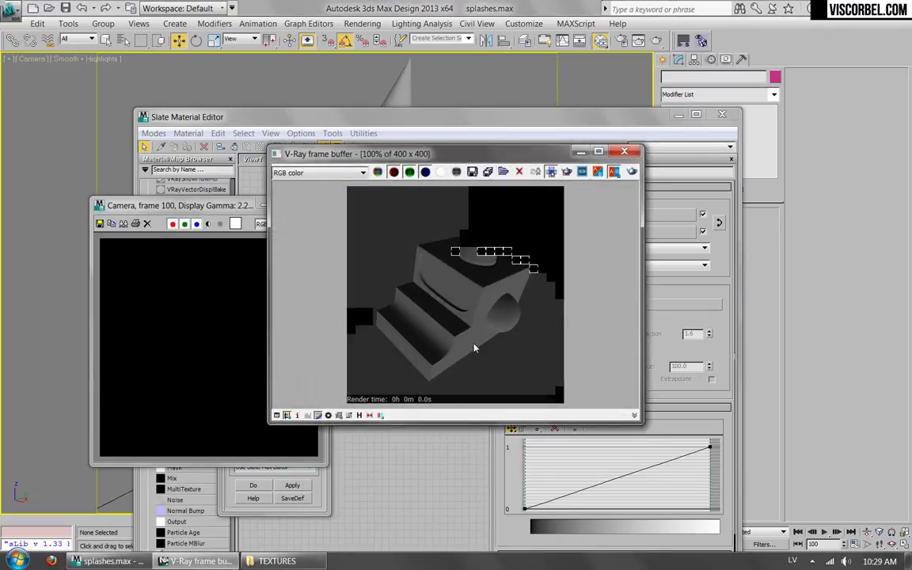
pyautogui.click(311, 204)
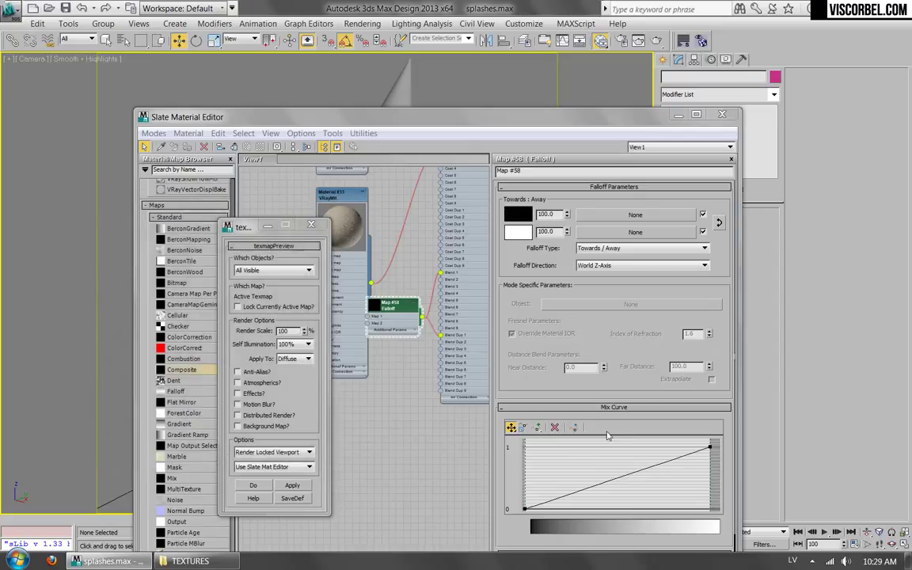
# - Add two points near the middle of the Falloff's mix curve and shape them into a steep step from 0 to 1
pyautogui.click(540, 429)
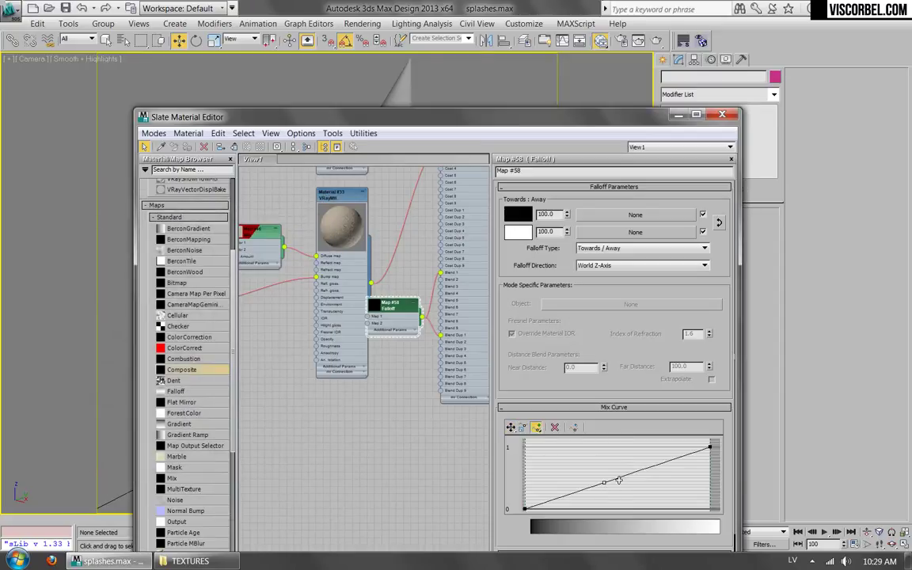
pyautogui.click(511, 428)
pyautogui.moveTo(604, 485); pyautogui.dragTo(617, 448)
pyautogui.moveTo(428, 244); pyautogui.dragTo(404, 337, button='middle')
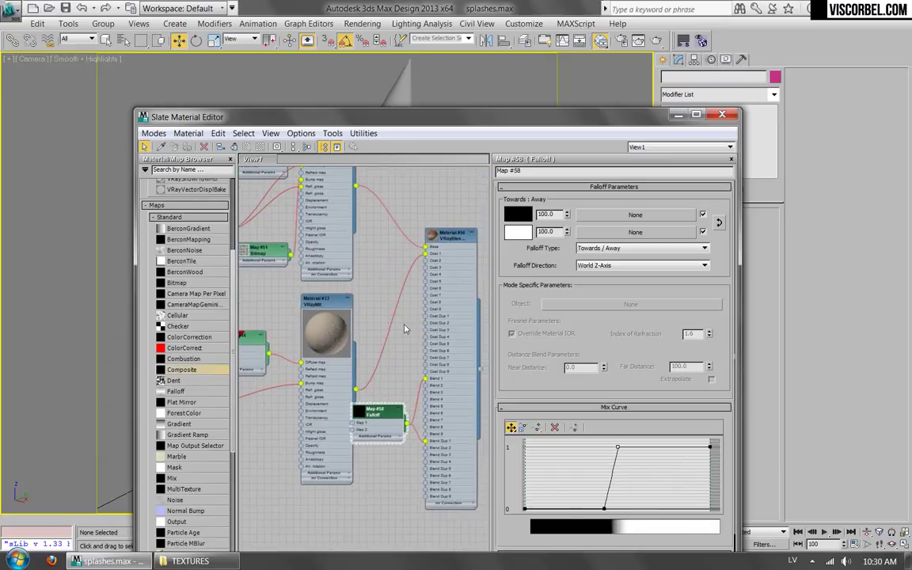
# - Enlarge the blend material's node preview and shift both middle mix-curve points toward the white end, keeping the transition steep
pyautogui.doubleClick(431, 237)
pyautogui.moveTo(410, 268); pyautogui.dragTo(354, 274, button='middle')
pyautogui.scroll(3, 367, 301)
pyautogui.scroll(1, 367, 301)
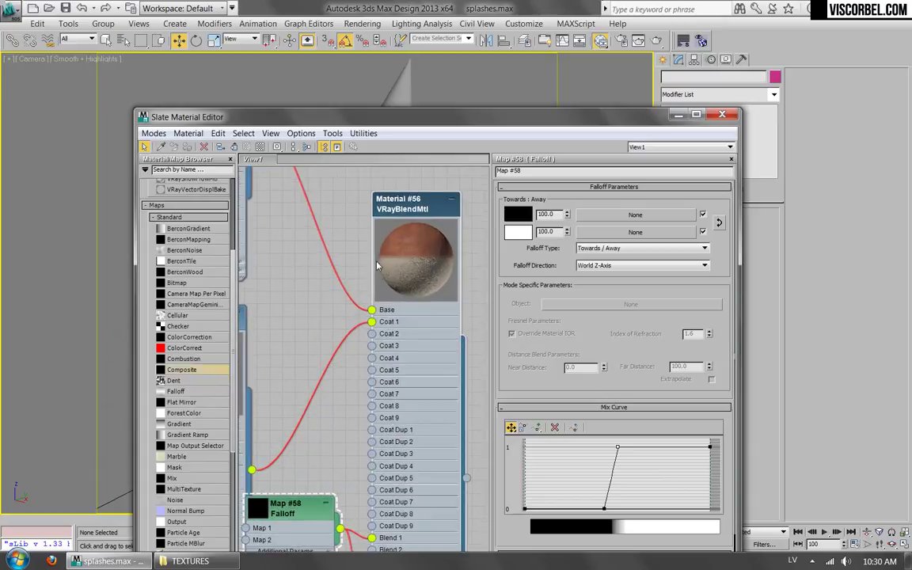
pyautogui.moveTo(619, 449); pyautogui.dragTo(639, 447)
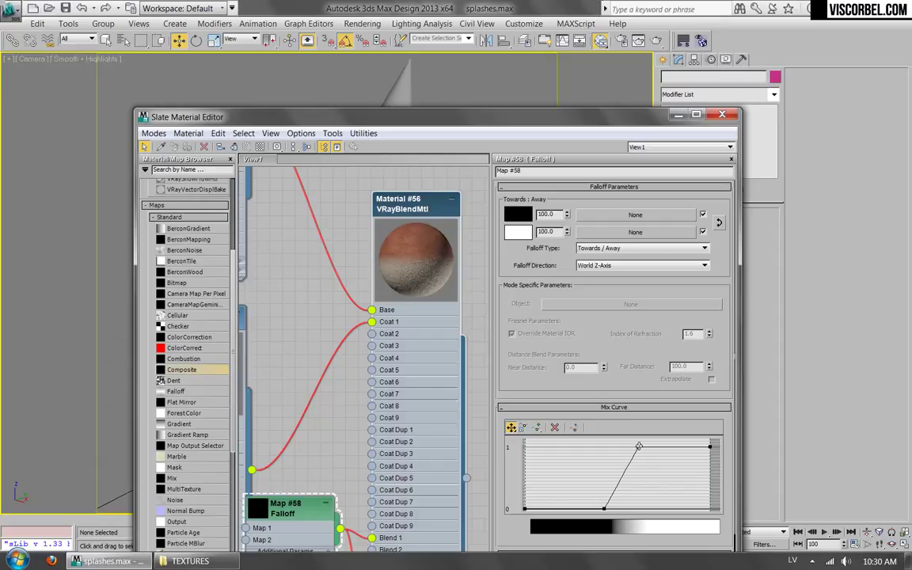
pyautogui.moveTo(604, 509); pyautogui.dragTo(620, 510)
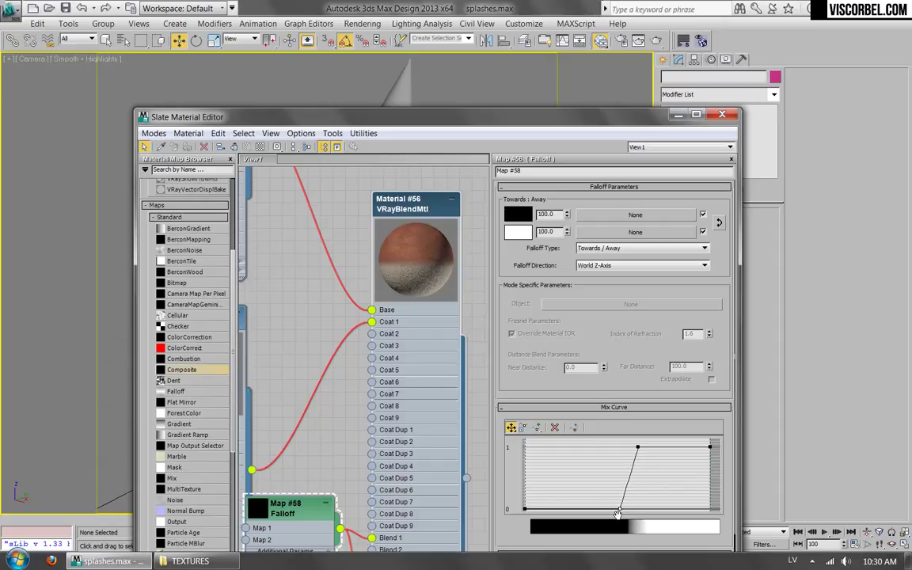
pyautogui.moveTo(642, 451); pyautogui.dragTo(631, 450)
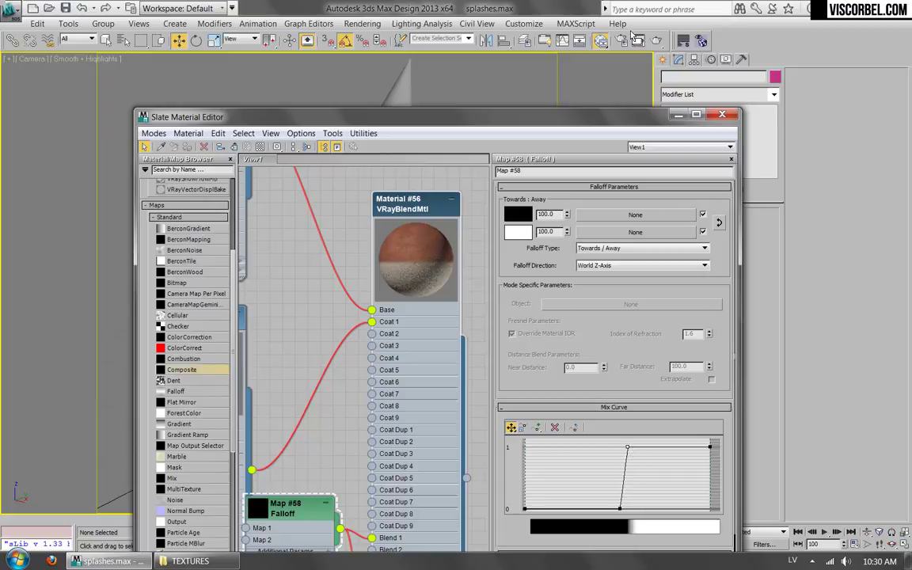
# - Render a texmapPreview of the adjusted Falloff map and test-render the camera view
pyautogui.moveTo(377, 353); pyautogui.dragTo(415, 267, button='middle')
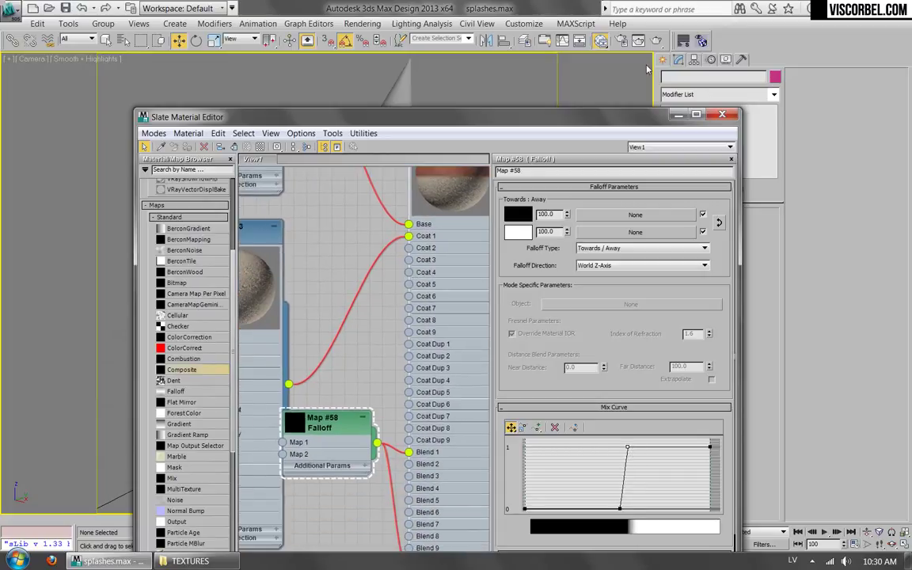
pyautogui.click(701, 41)
pyautogui.click(296, 487)
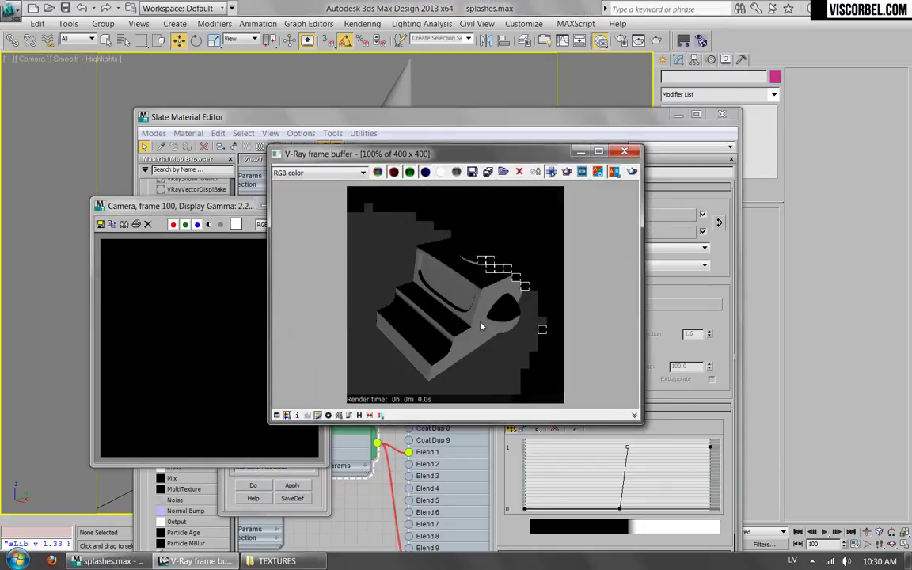
pyautogui.click(309, 204)
pyautogui.click(657, 41)
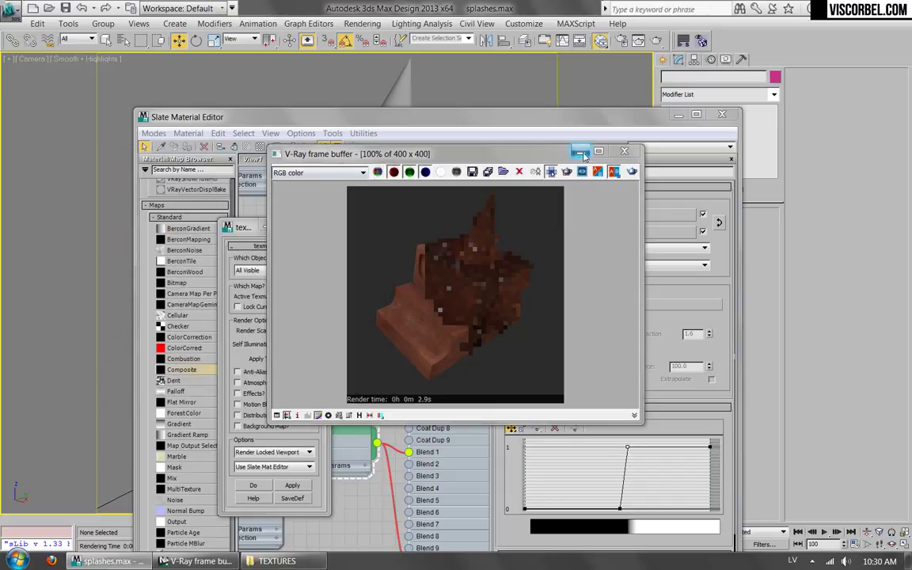
pyautogui.click(626, 152)
# - Select the box model in the viewport and assign the VRayBlendMtl to it
pyautogui.moveTo(403, 287); pyautogui.dragTo(362, 414, button='middle')
pyautogui.click(361, 466)
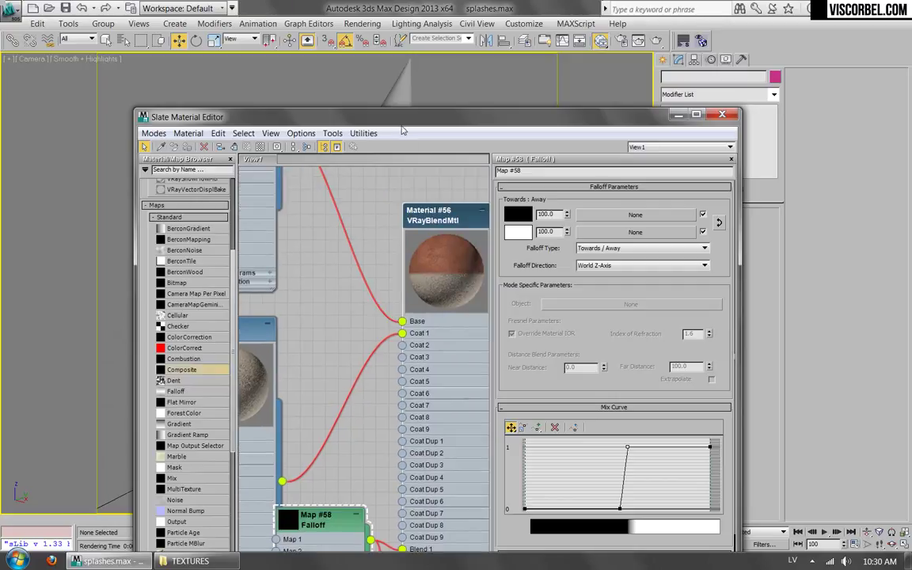
pyautogui.click(402, 99)
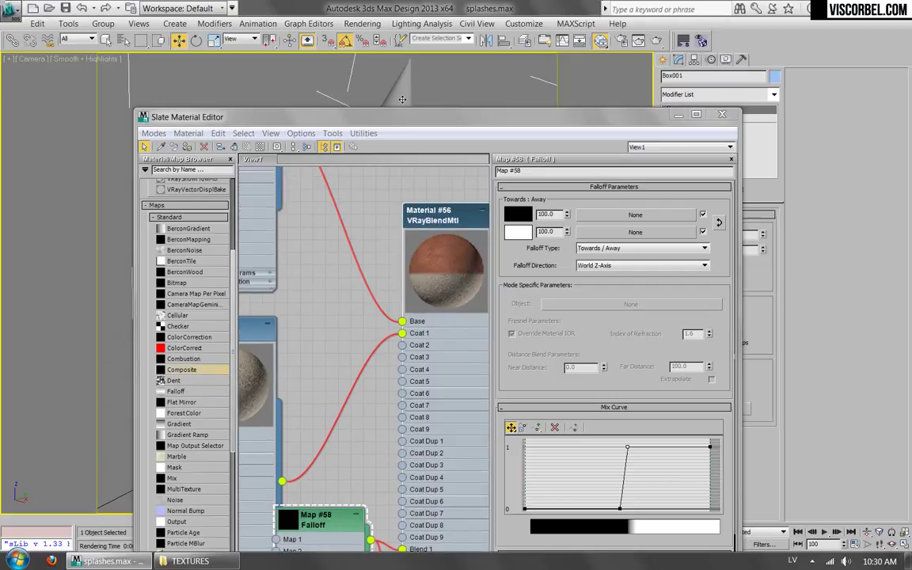
# - Render the camera view and inspect how the coat material blends over the model's surfaces
pyautogui.click(656, 43)
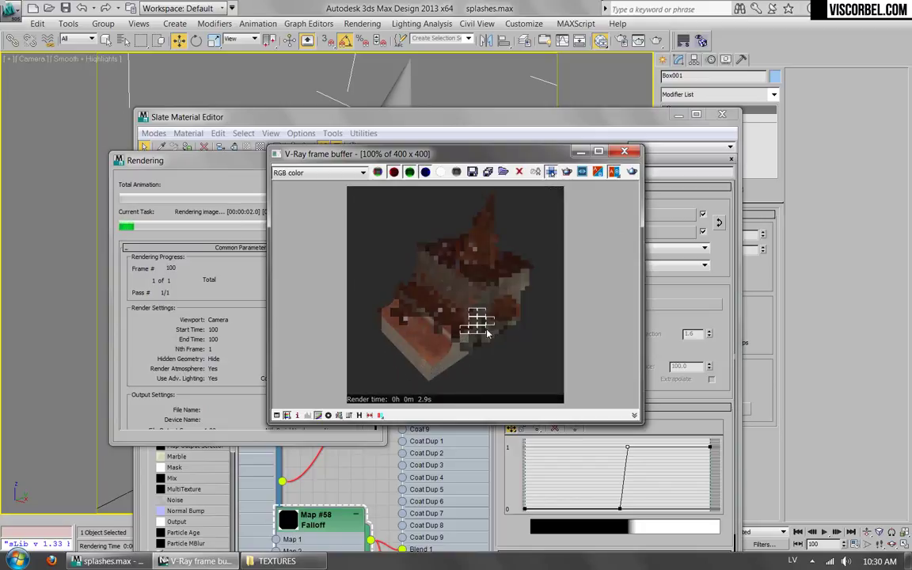
pyautogui.scroll(1, 485, 327)
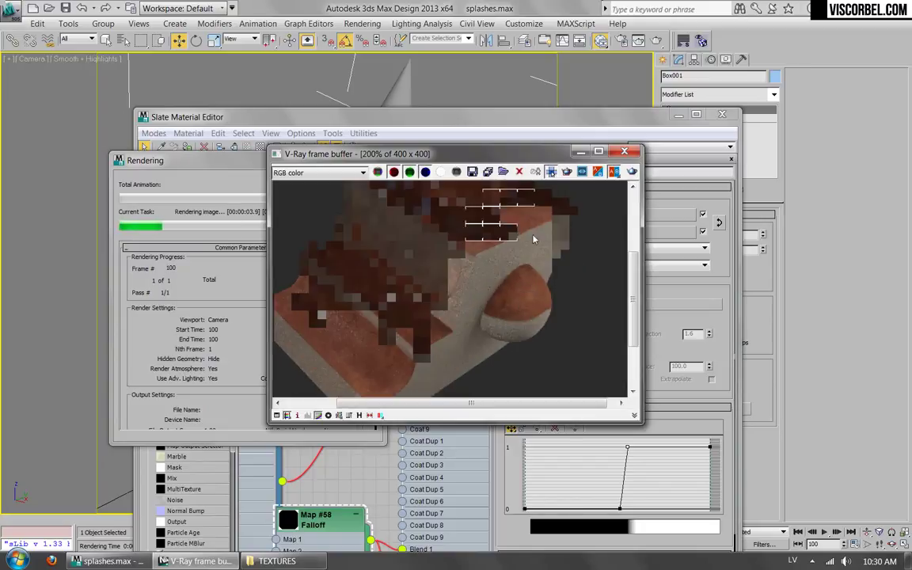
pyautogui.moveTo(448, 244); pyautogui.dragTo(472, 327, button='middle')
pyautogui.moveTo(491, 365); pyautogui.dragTo(488, 280, button='middle')
pyautogui.scroll(-2, 488, 280)
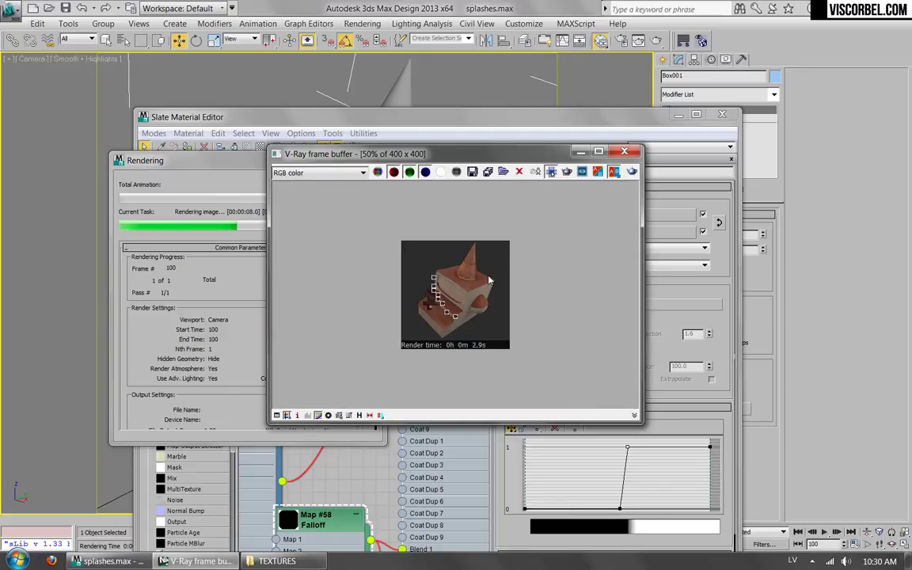
pyautogui.scroll(1, 489, 280)
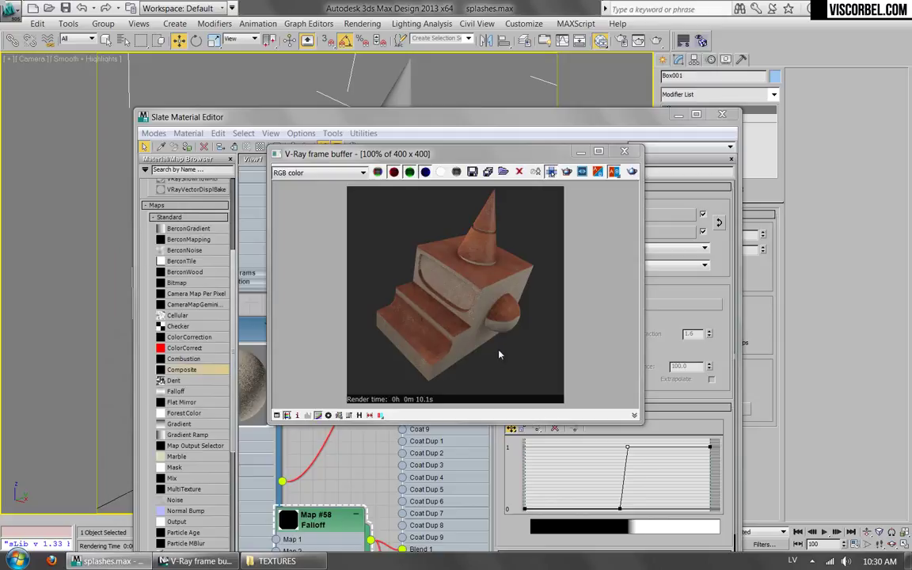
pyautogui.click(624, 151)
# - Insert a Mix map between the Falloff and the blend material, with the Falloff feeding the Mix Amount
pyautogui.moveTo(310, 538); pyautogui.dragTo(358, 290, button='middle')
pyautogui.moveTo(357, 290); pyautogui.dragTo(266, 424)
pyautogui.moveTo(393, 385); pyautogui.dragTo(422, 328, button='middle')
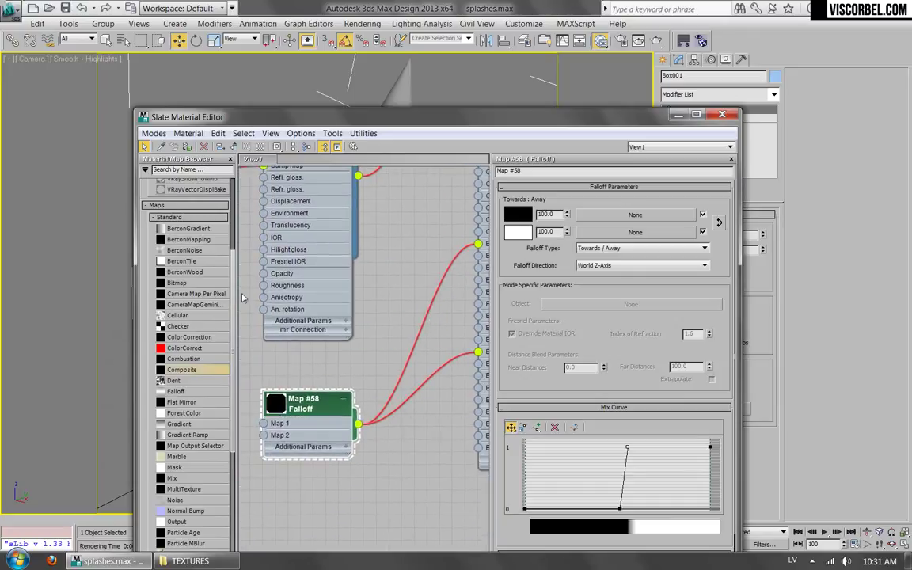
pyautogui.scroll(-4, 234, 301)
pyautogui.moveTo(174, 361); pyautogui.dragTo(403, 360)
pyautogui.click(424, 348)
pyautogui.moveTo(295, 408); pyautogui.dragTo(248, 401)
pyautogui.moveTo(408, 363); pyautogui.dragTo(370, 376)
# - Load dirt (12).png as a Bitmap in the Mix map's Color 2 and place its node below the Falloff
pyautogui.doubleClick(368, 376)
pyautogui.click(633, 216)
pyautogui.doubleClick(400, 146)
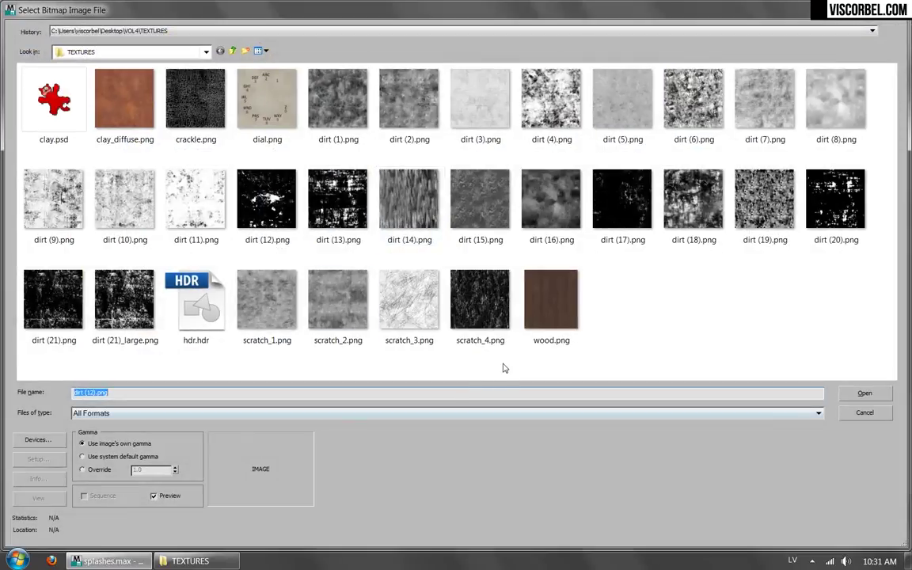
pyautogui.doubleClick(249, 205)
pyautogui.moveTo(291, 358); pyautogui.dragTo(315, 432)
# - Set the dirt bitmap's blur to 0.2 and show the map in the viewport
pyautogui.rightClick(299, 431)
pyautogui.doubleClick(303, 437)
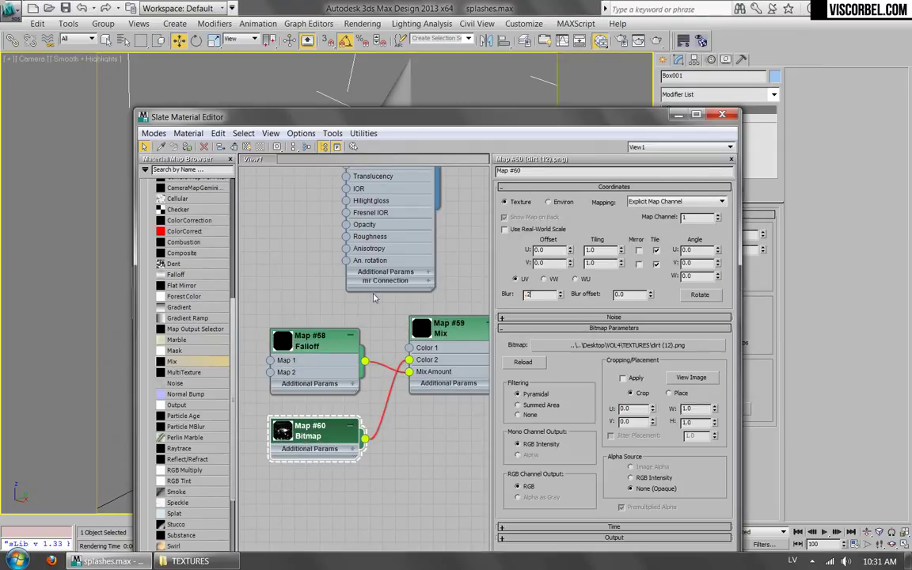
pyautogui.rightClick(299, 427)
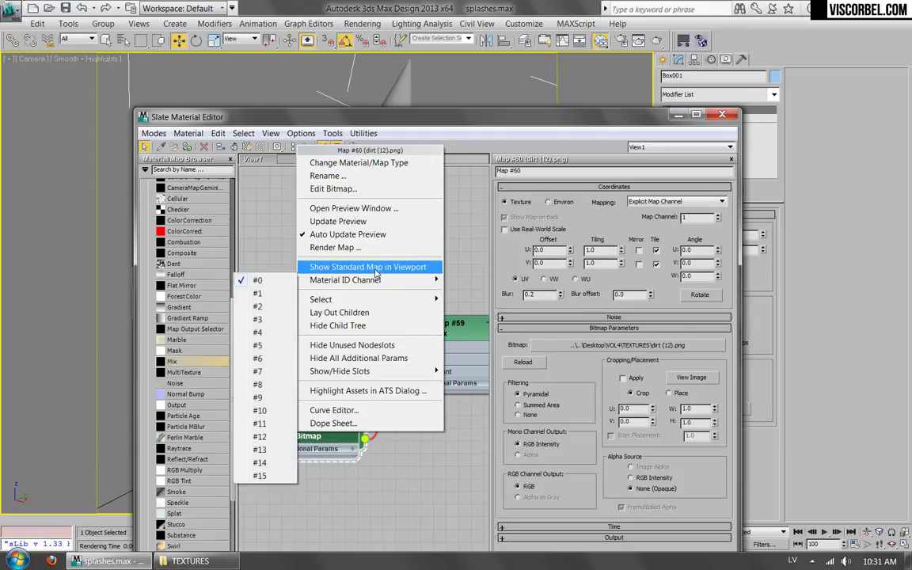
pyautogui.click(368, 265)
# - Set the dirt bitmap's U tiling to 3.0 and clear the material editor and texmapPreview dialog away from the model
pyautogui.moveTo(328, 118); pyautogui.dragTo(376, 125)
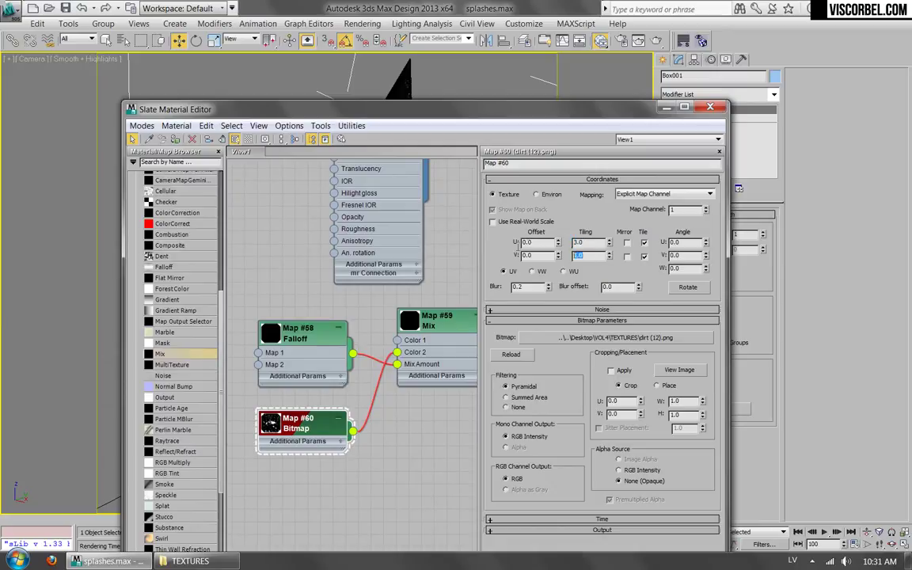
pyautogui.moveTo(475, 113); pyautogui.dragTo(489, 434)
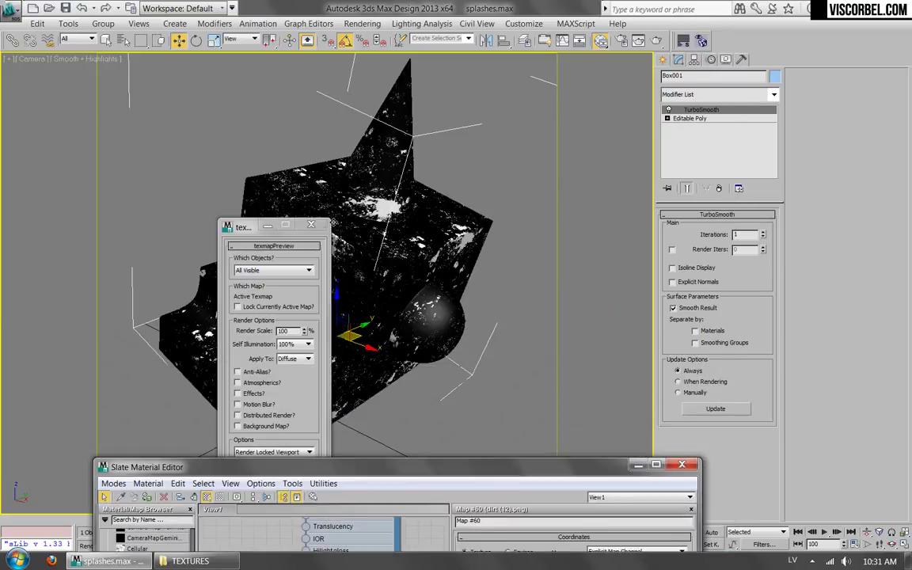
pyautogui.click(313, 225)
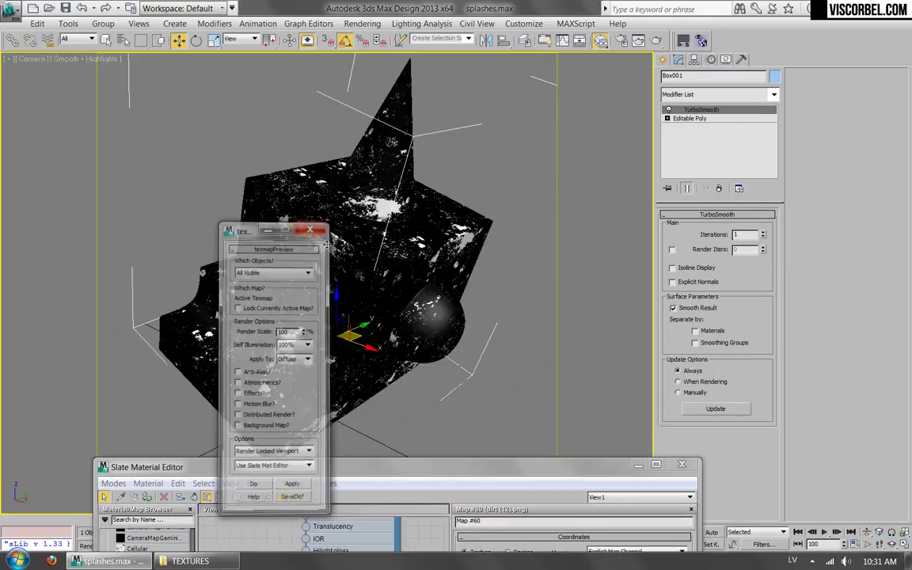
# - Bring the material editor back over the viewport, display the Mix map's parameters and close the texmapPreview dialog
pyautogui.click(408, 470)
pyautogui.moveTo(407, 470); pyautogui.dragTo(496, 115)
pyautogui.moveTo(413, 237); pyautogui.dragTo(325, 305, button='middle')
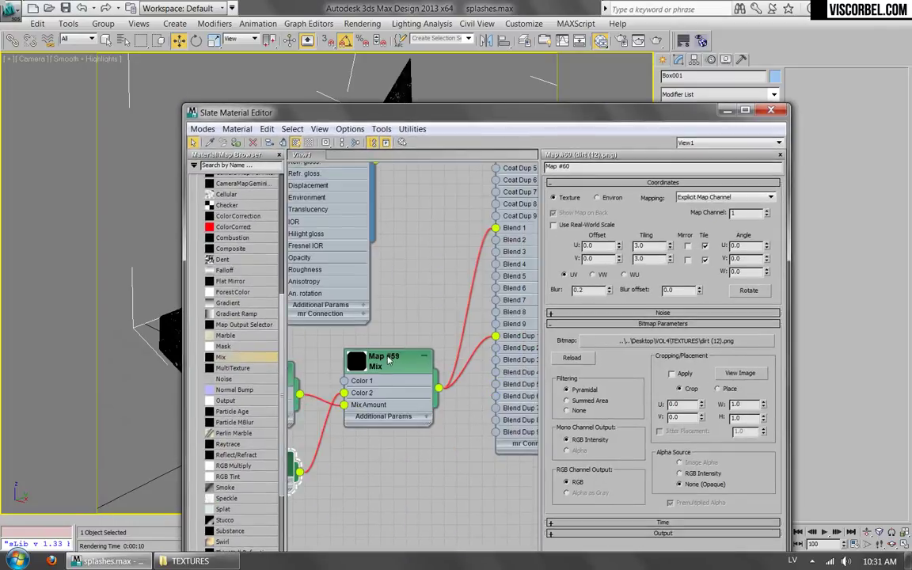
pyautogui.click(388, 366)
pyautogui.click(701, 40)
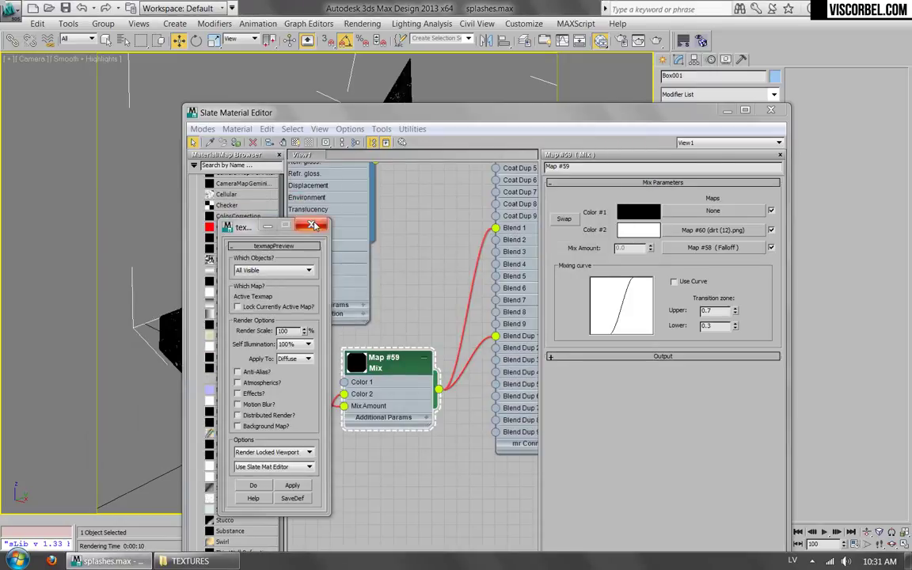
pyautogui.click(314, 225)
pyautogui.moveTo(411, 219); pyautogui.dragTo(363, 286, button='middle')
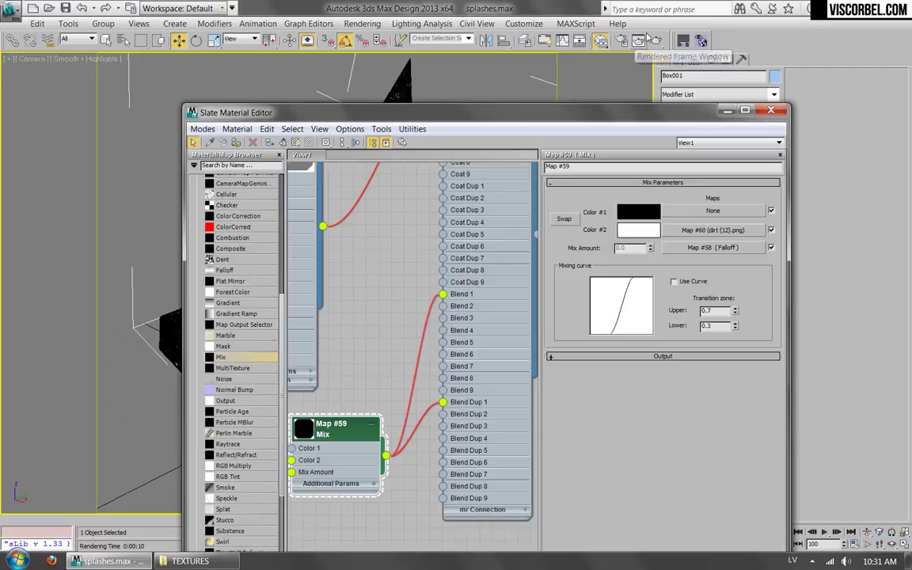
# - Render the camera view and examine the dirt splashes on the box, cone and sphere up close
pyautogui.click(577, 38)
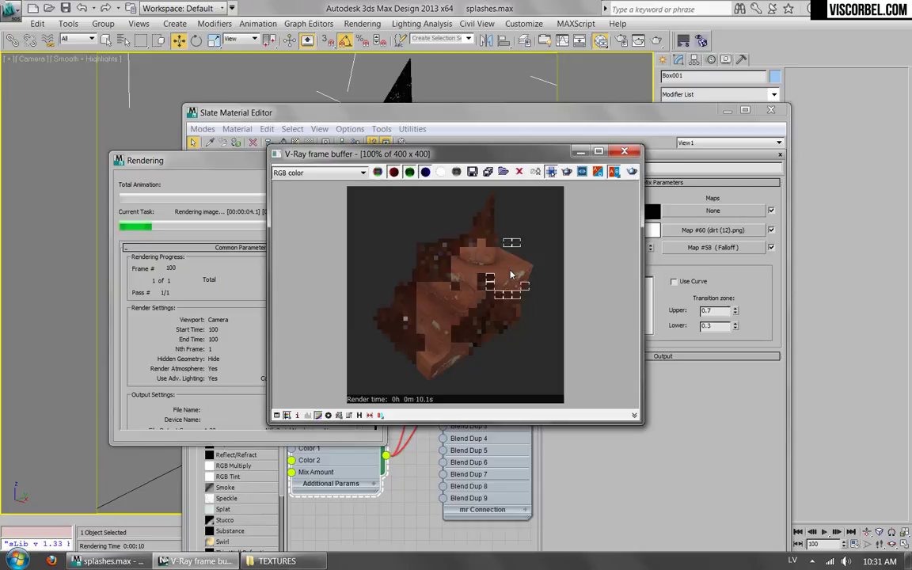
pyautogui.scroll(1, 495, 338)
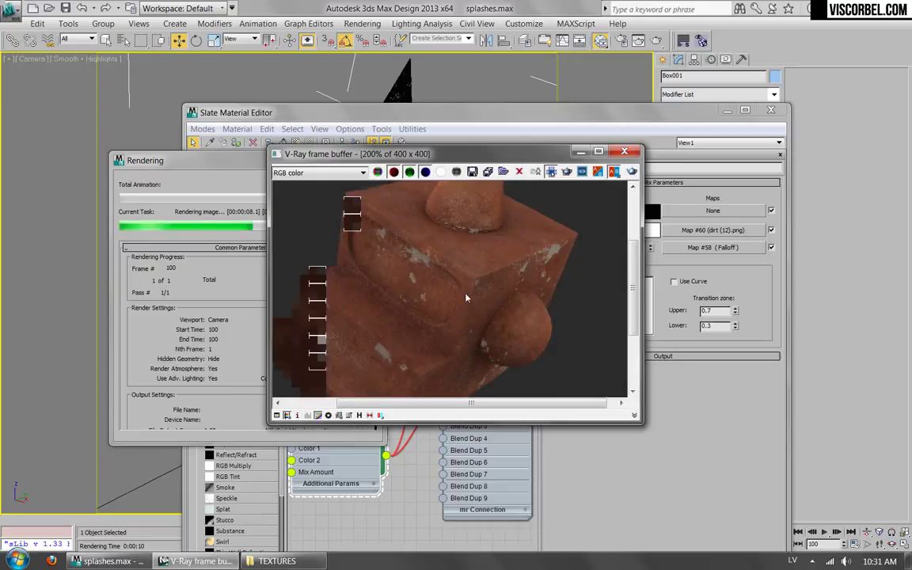
pyautogui.scroll(-1, 480, 273)
pyautogui.scroll(1, 484, 248)
pyautogui.moveTo(447, 329); pyautogui.dragTo(489, 259, button='middle')
pyautogui.moveTo(405, 327); pyautogui.dragTo(417, 269, button='middle')
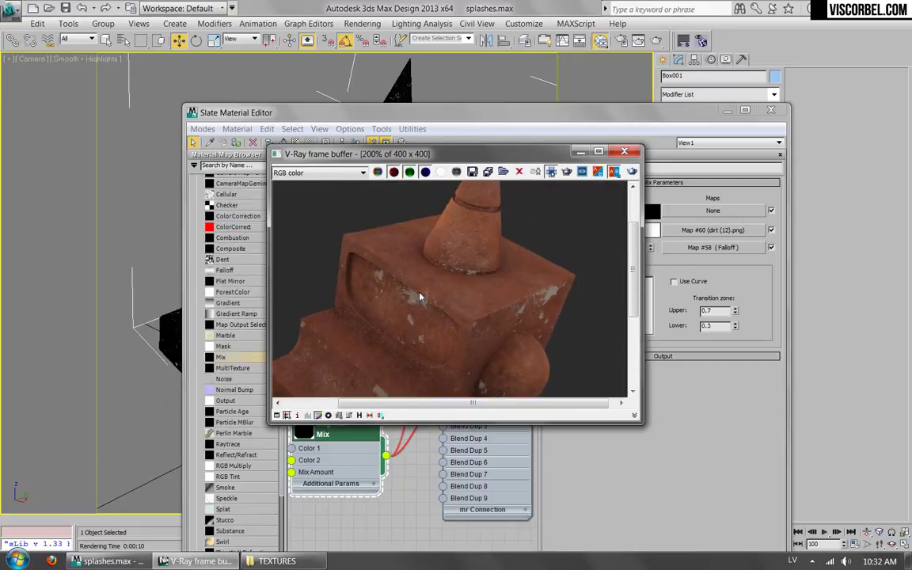
pyautogui.scroll(-2, 466, 229)
pyautogui.scroll(1, 466, 290)
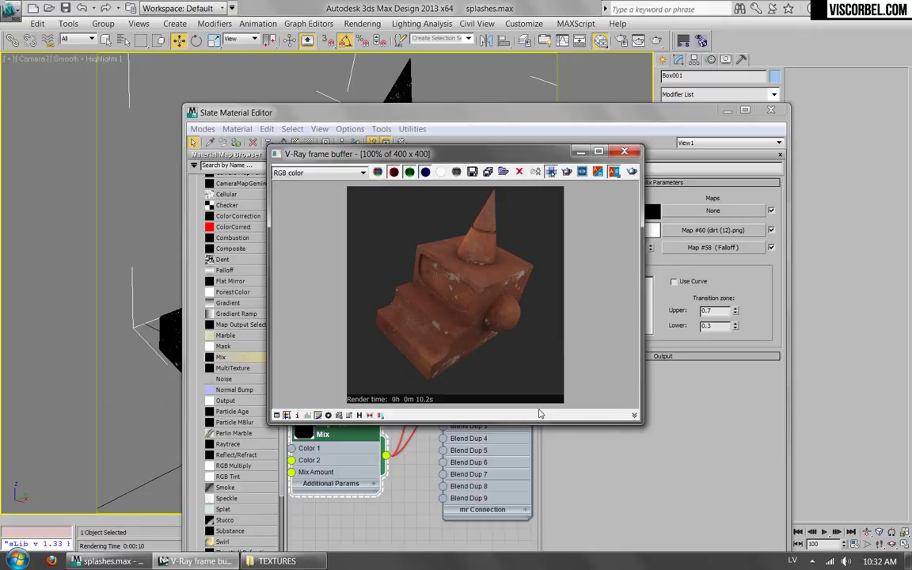
pyautogui.scroll(2, 519, 362)
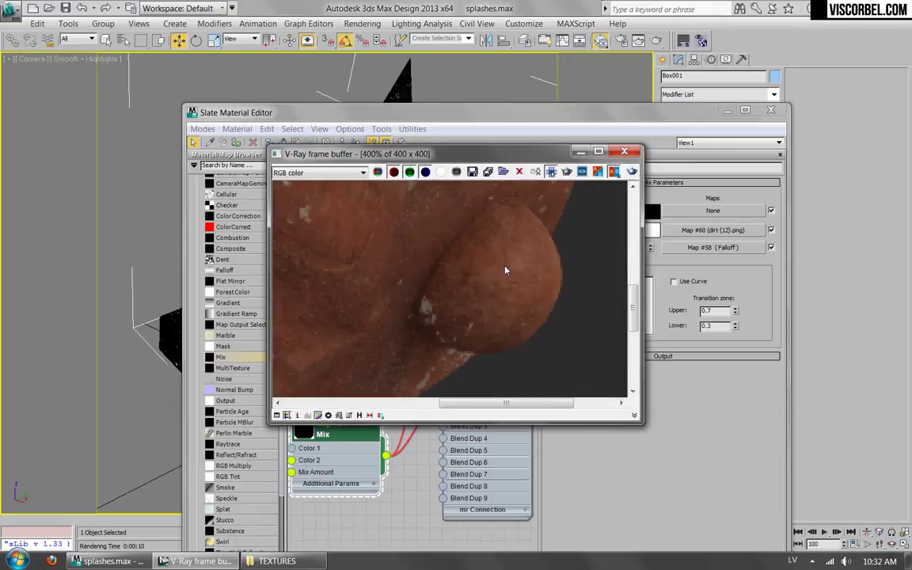
pyautogui.scroll(-2, 493, 240)
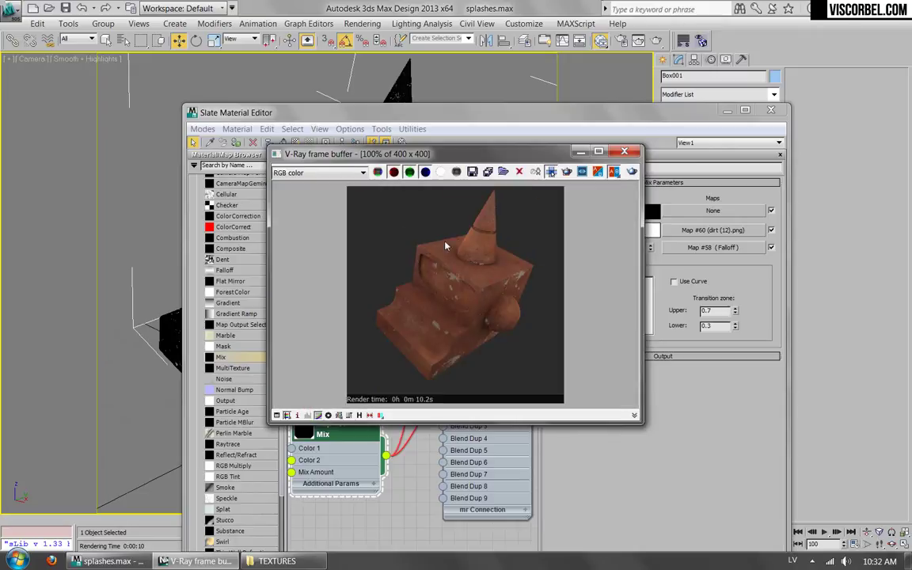
pyautogui.scroll(2, 449, 246)
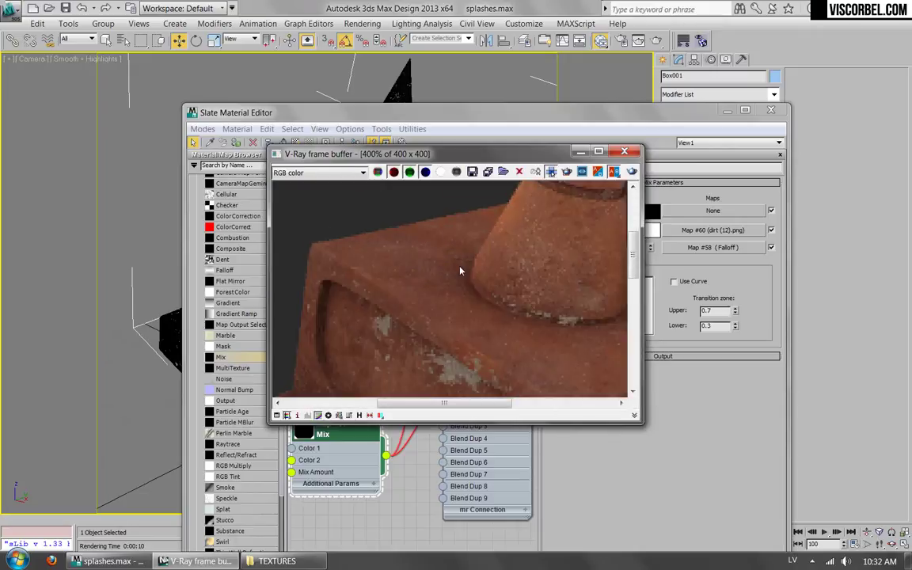
pyautogui.scroll(-3, 427, 253)
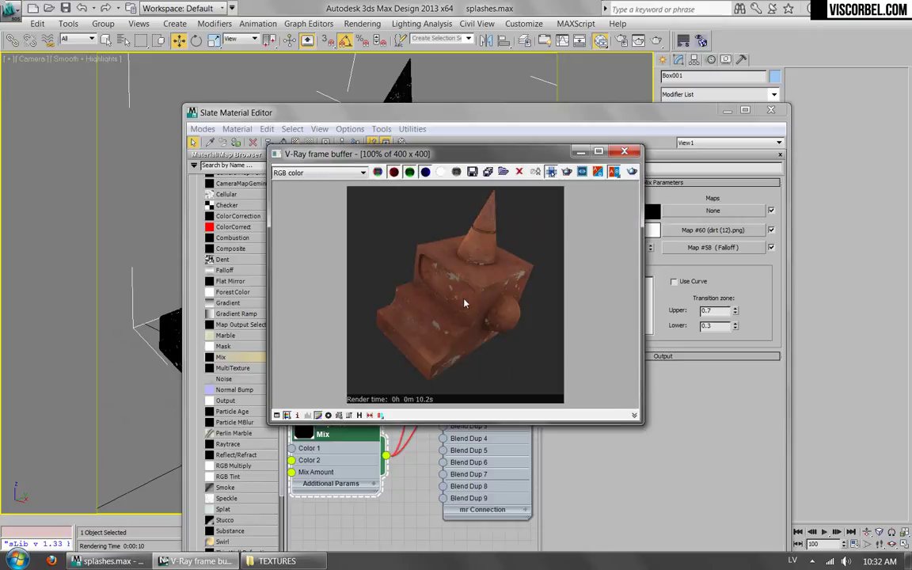
pyautogui.click(626, 151)
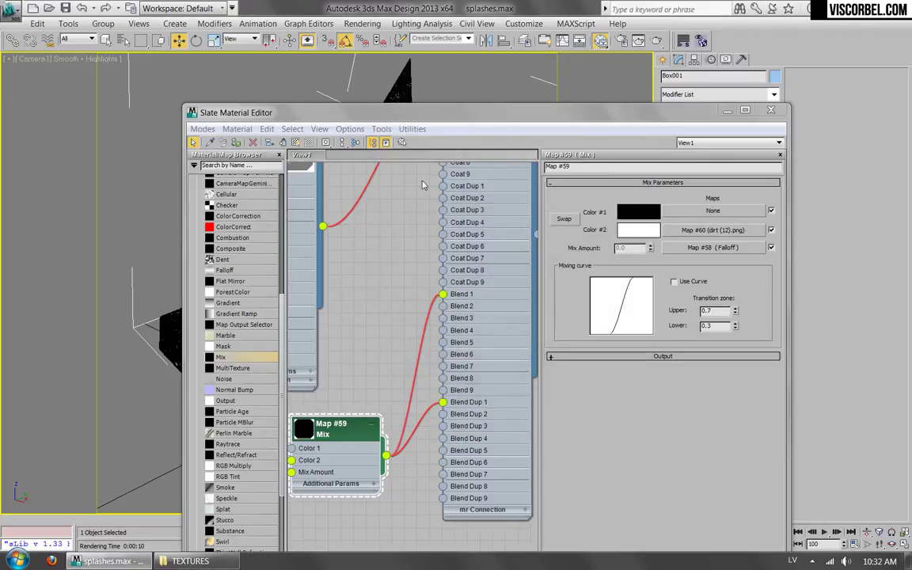
# - Insert a Composite map between the bump bitmap and the Bump map input of the beige VRayMtl
pyautogui.moveTo(357, 274); pyautogui.dragTo(524, 307, button='middle')
pyautogui.scroll(-1, 378, 286)
pyautogui.moveTo(481, 367); pyautogui.dragTo(489, 314, button='middle')
pyautogui.scroll(-1, 377, 307)
pyautogui.moveTo(376, 307); pyautogui.dragTo(438, 381, button='middle')
pyautogui.moveTo(307, 374); pyautogui.dragTo(347, 374)
pyautogui.moveTo(443, 365); pyautogui.dragTo(435, 336, button='middle')
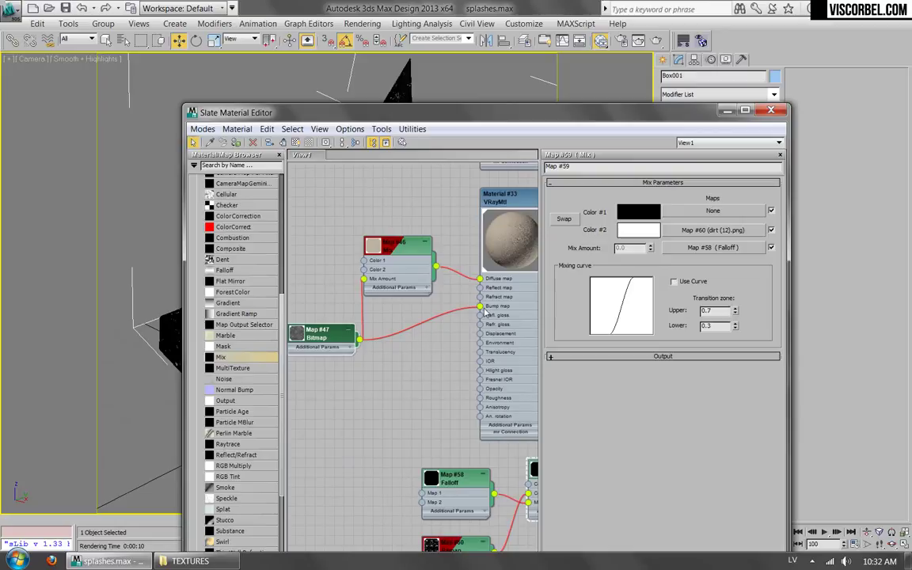
pyautogui.scroll(2, 236, 309)
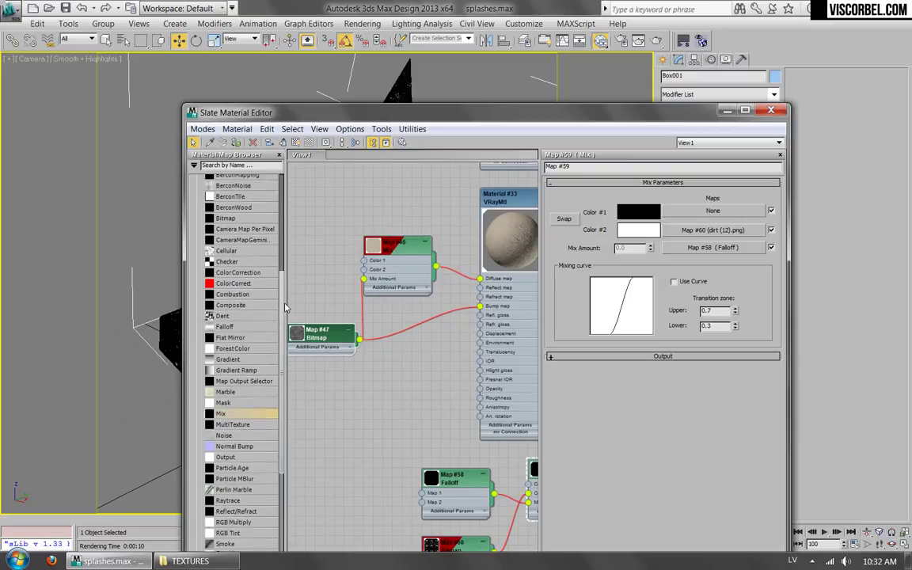
pyautogui.moveTo(423, 326); pyautogui.dragTo(420, 347)
pyautogui.click(455, 342)
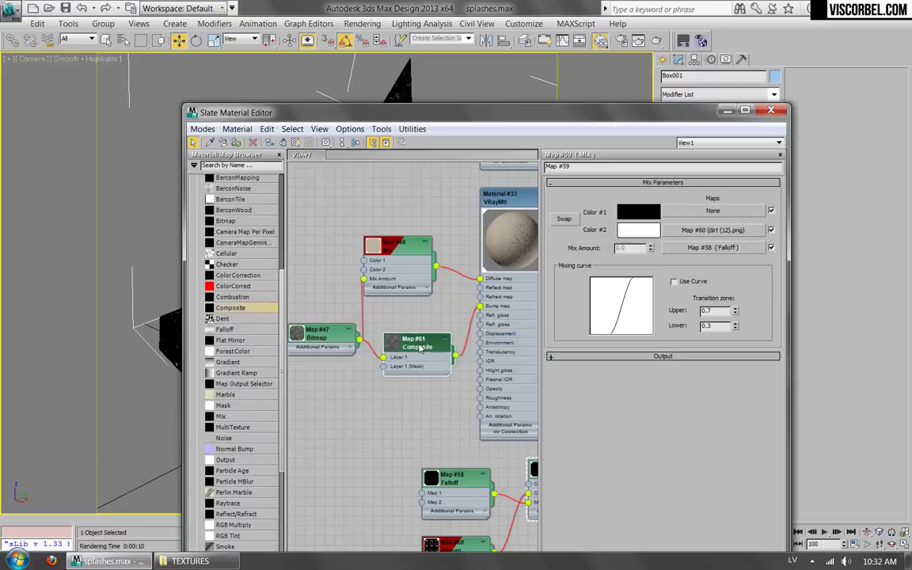
# - Add a second layer to the Composite map, feed it from the splash mask's Mix map and set its blending to Addition
pyautogui.doubleClick(420, 348)
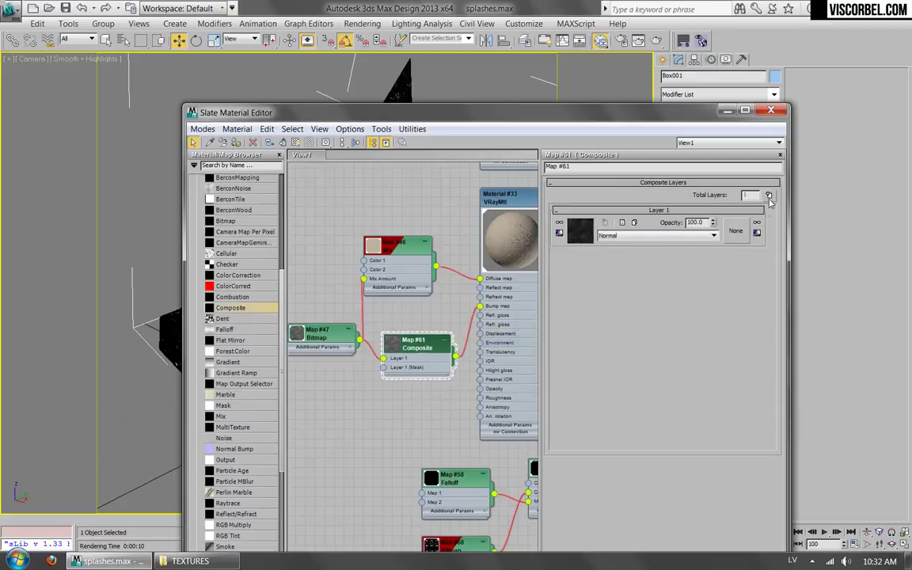
pyautogui.click(768, 196)
pyautogui.moveTo(442, 410); pyautogui.dragTo(358, 315, button='middle')
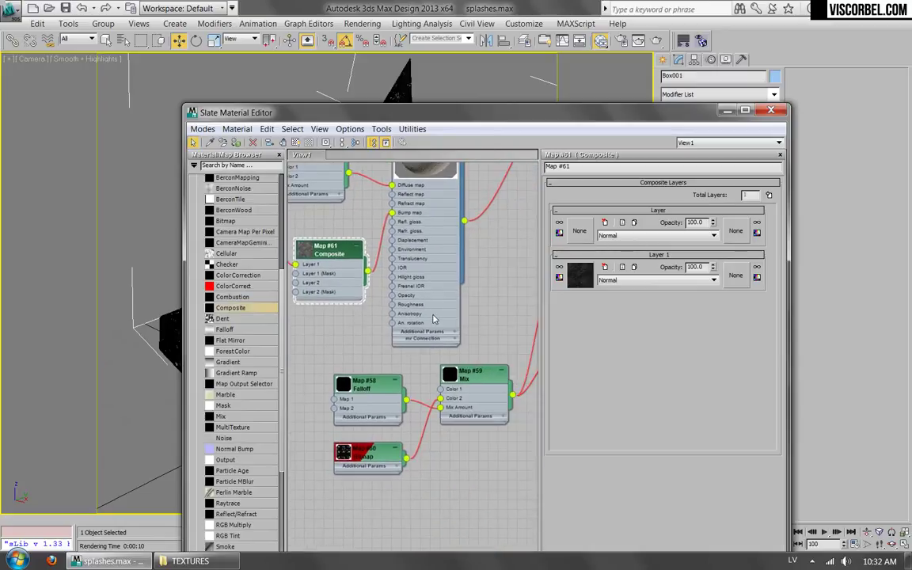
pyautogui.moveTo(512, 400); pyautogui.dragTo(522, 435, button='middle')
pyautogui.moveTo(537, 433); pyautogui.dragTo(319, 317)
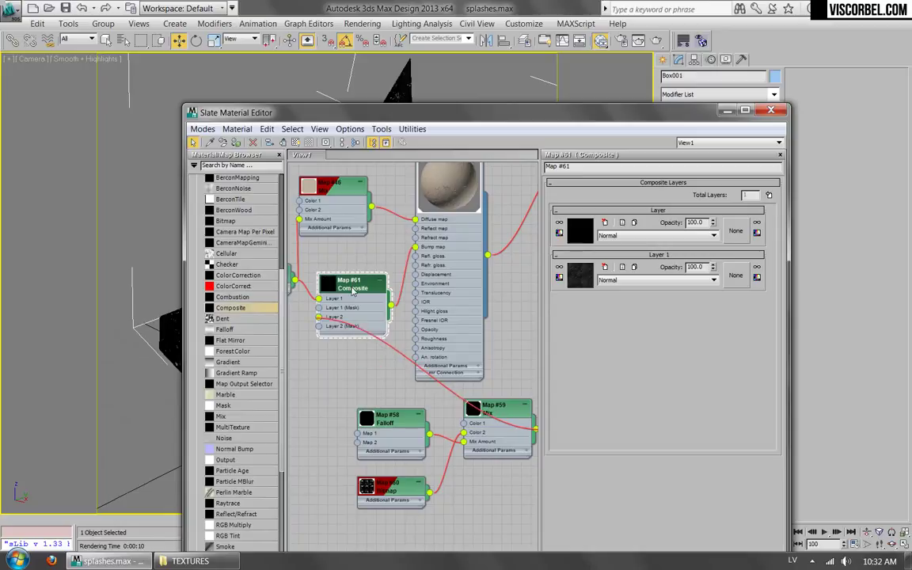
pyautogui.click(647, 236)
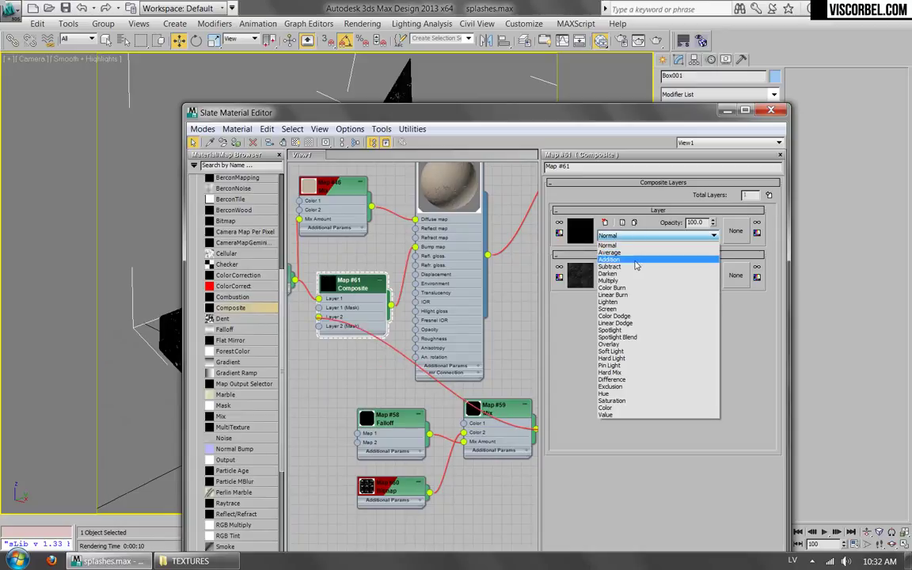
pyautogui.click(638, 241)
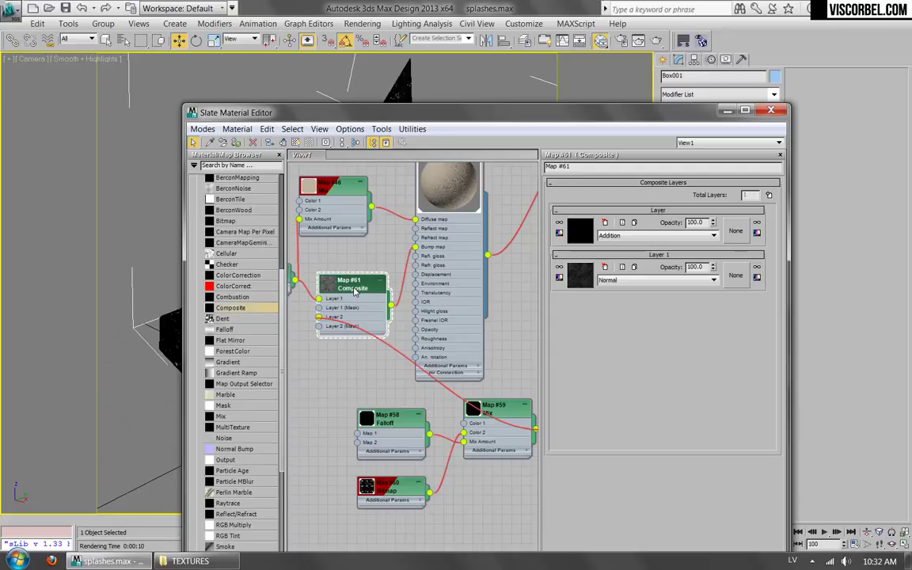
# - Preview the Composite map on all visible objects with texmapPreview
pyautogui.click(693, 51)
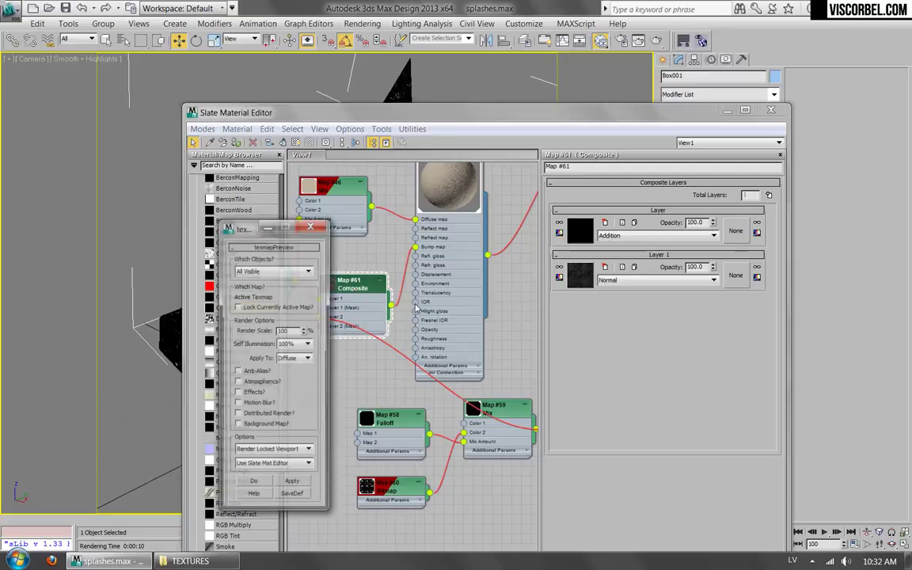
pyautogui.click(292, 485)
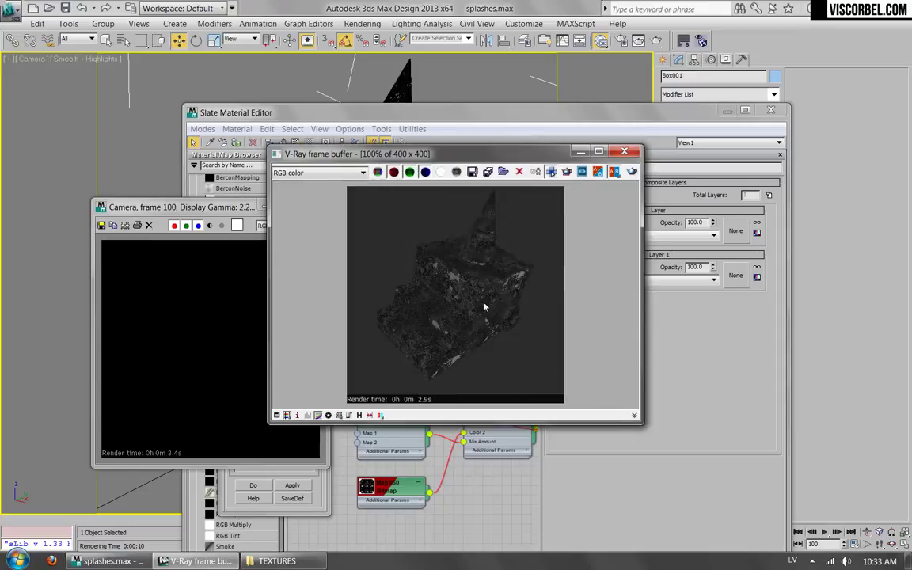
pyautogui.click(310, 206)
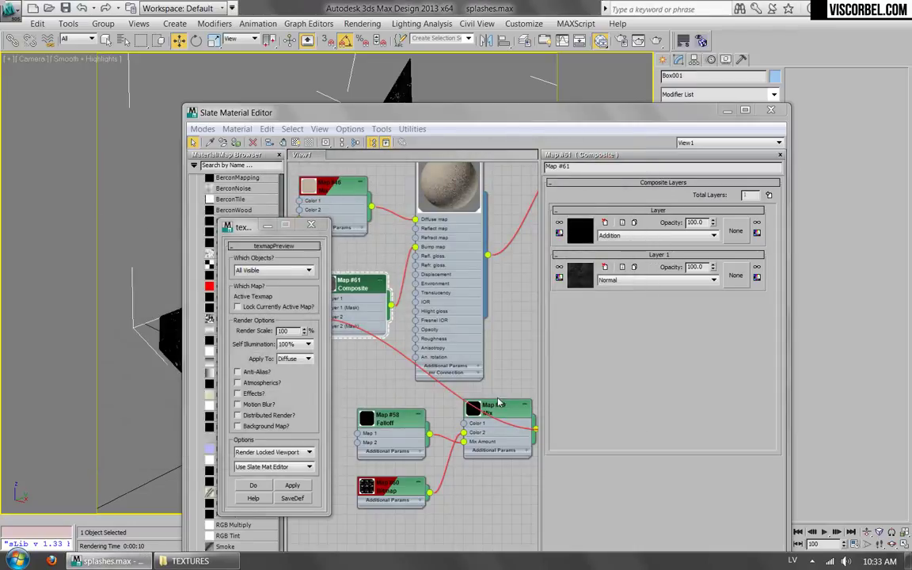
pyautogui.moveTo(508, 417)
pyautogui.mouseDown()
pyautogui.moveTo(490, 428)
pyautogui.moveTo(496, 424)
pyautogui.mouseUp()
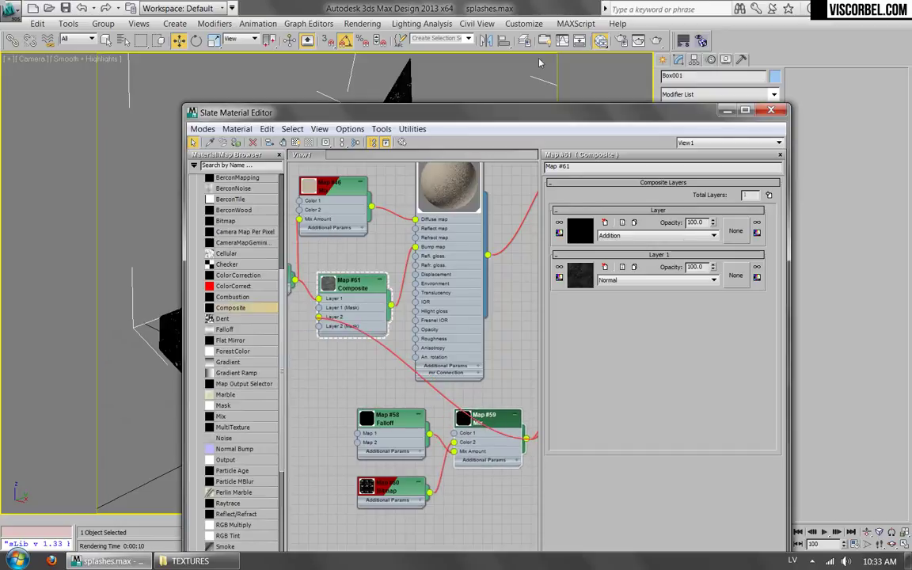
# - Render the camera view again and inspect the bump relief on the dirt splashes
pyautogui.click(638, 42)
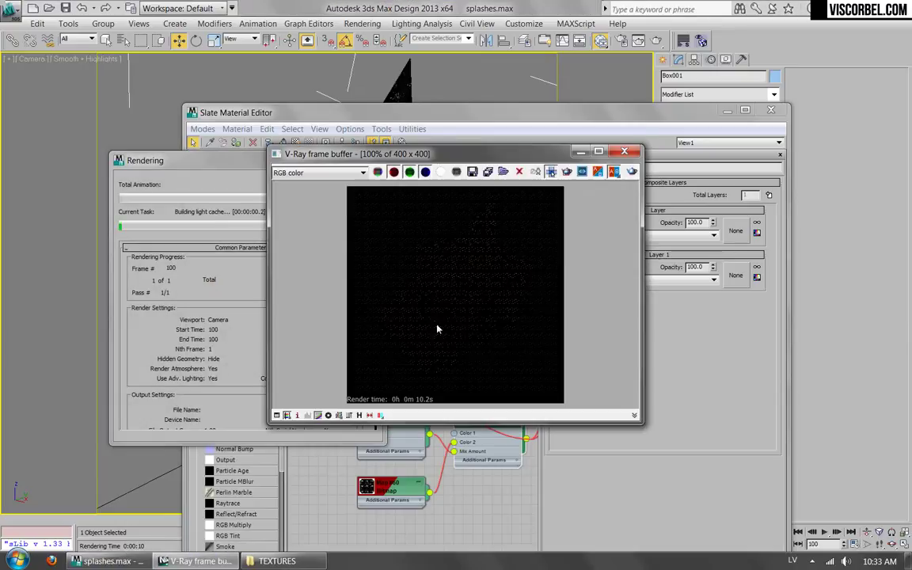
pyautogui.scroll(1, 456, 317)
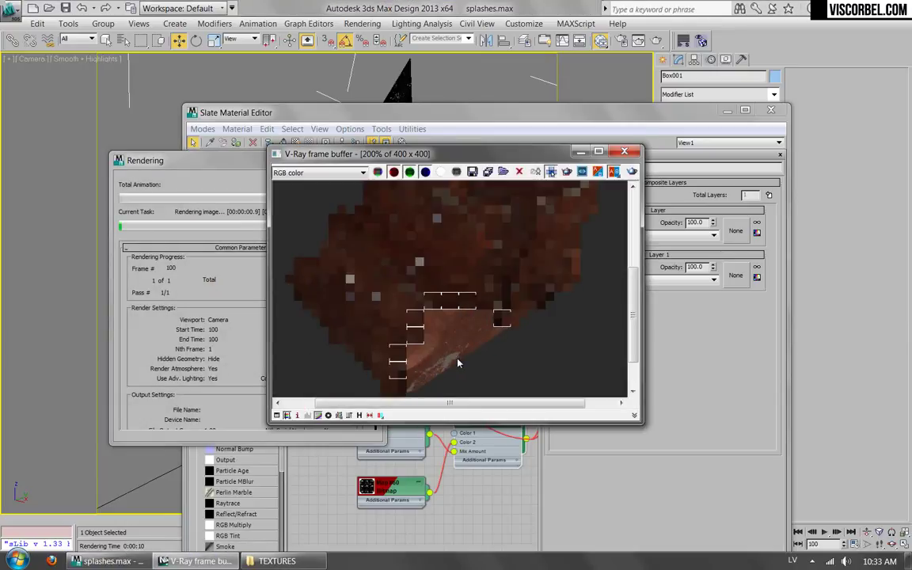
pyautogui.moveTo(544, 240); pyautogui.dragTo(520, 310, button='middle')
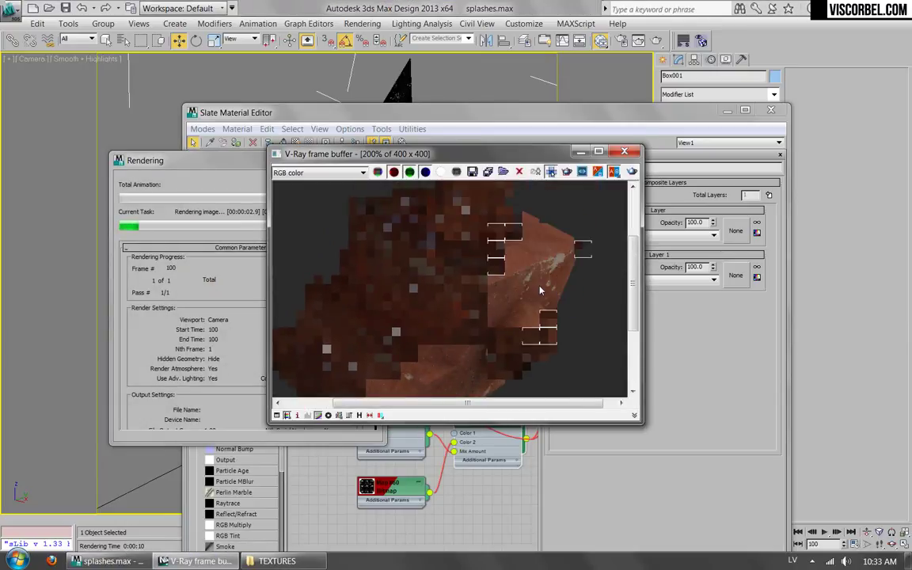
pyautogui.moveTo(464, 295); pyautogui.dragTo(446, 285, button='middle')
pyautogui.moveTo(411, 225); pyautogui.dragTo(395, 295, button='middle')
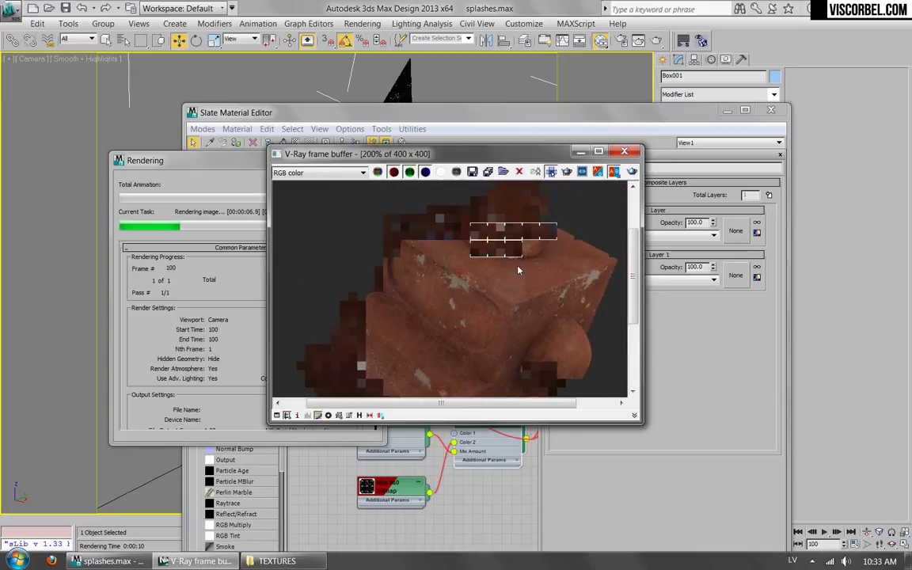
pyautogui.scroll(-2, 520, 244)
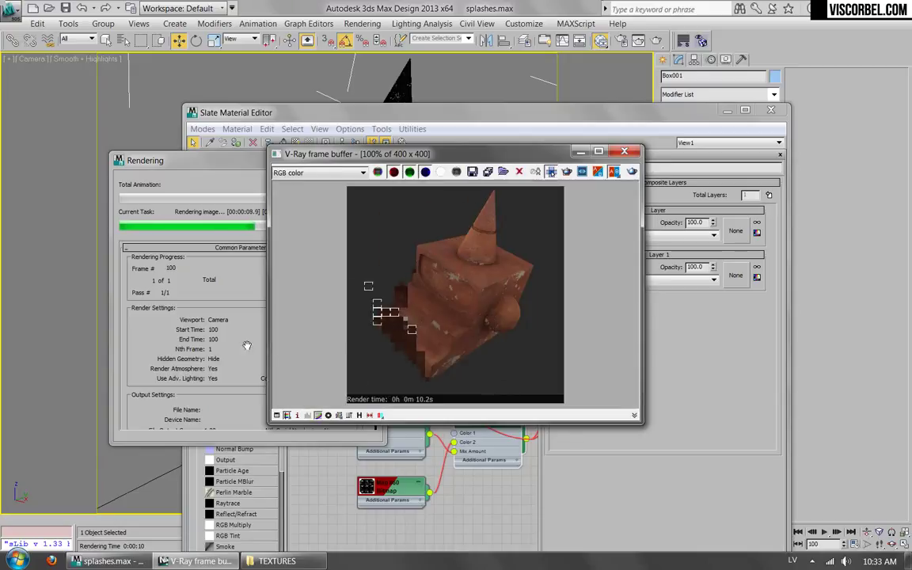
pyautogui.click(372, 275)
pyautogui.click(342, 173)
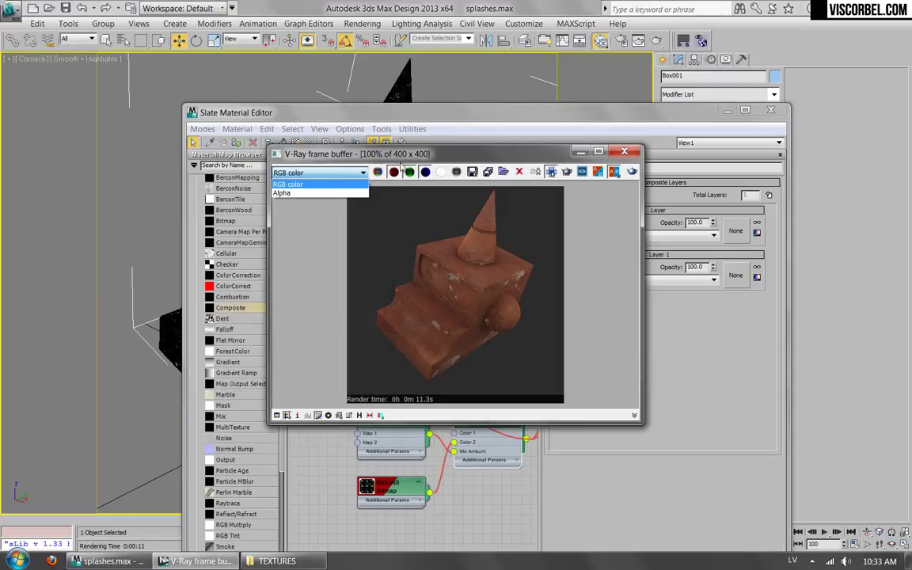
pyautogui.click(433, 158)
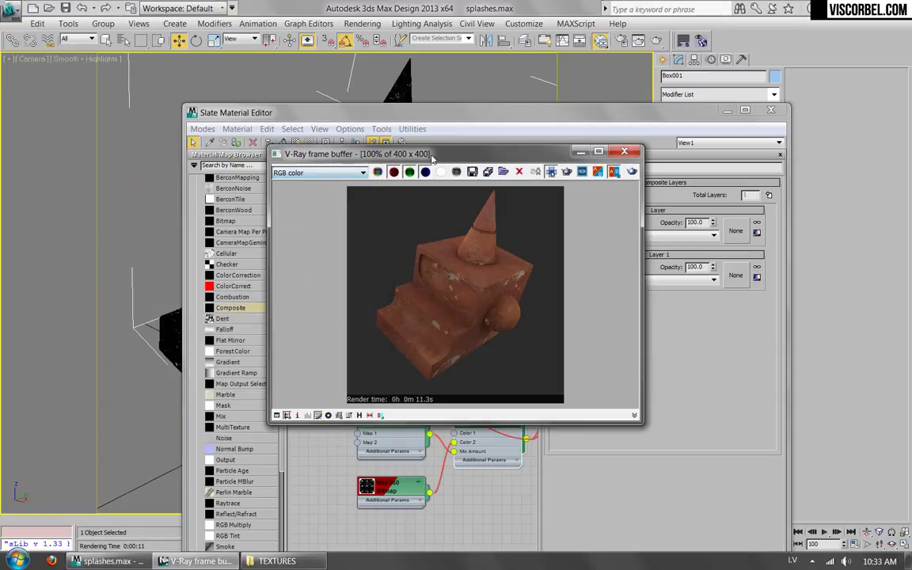
pyautogui.click(625, 151)
# - Set the render output size to 1200 × 1200 and render the camera view, checking the splash detail during rendering
pyautogui.press('F10')
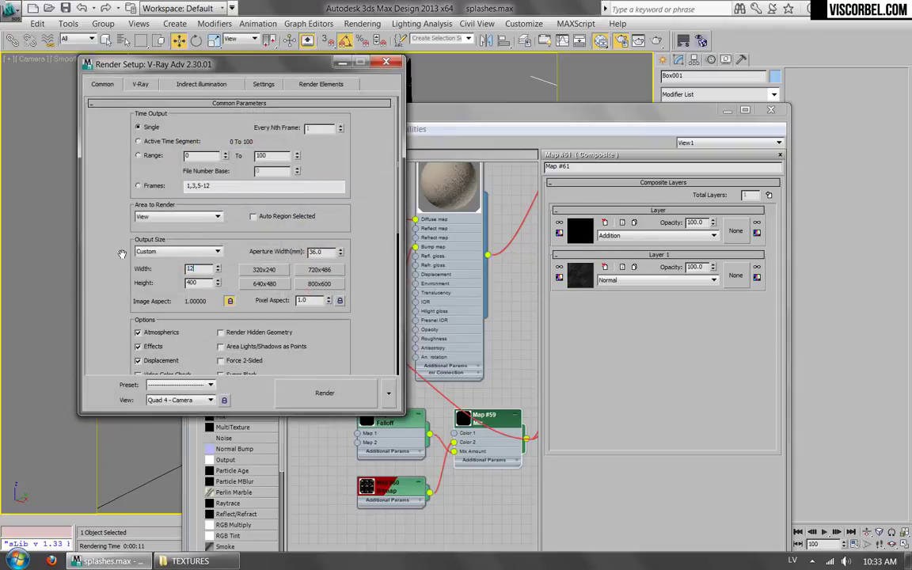
pyautogui.click(336, 404)
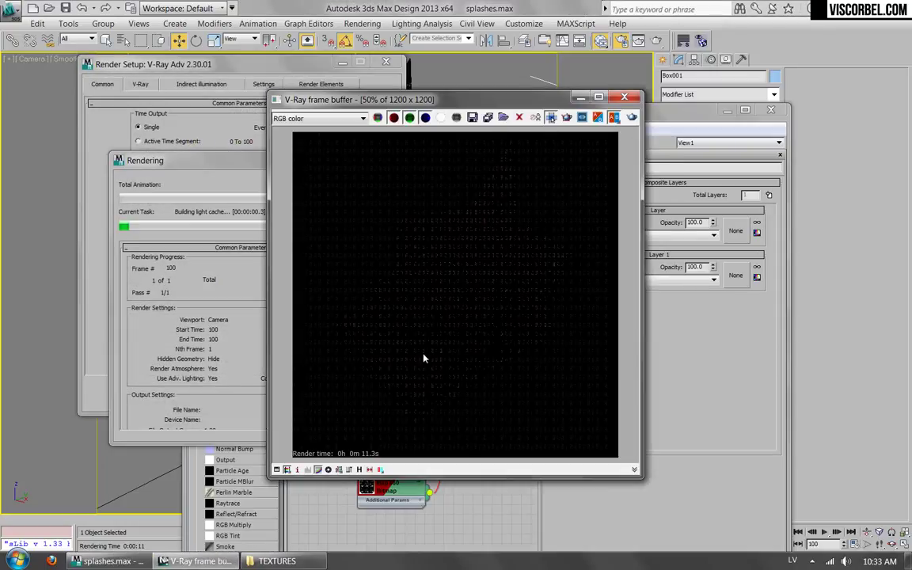
pyautogui.scroll(1, 529, 284)
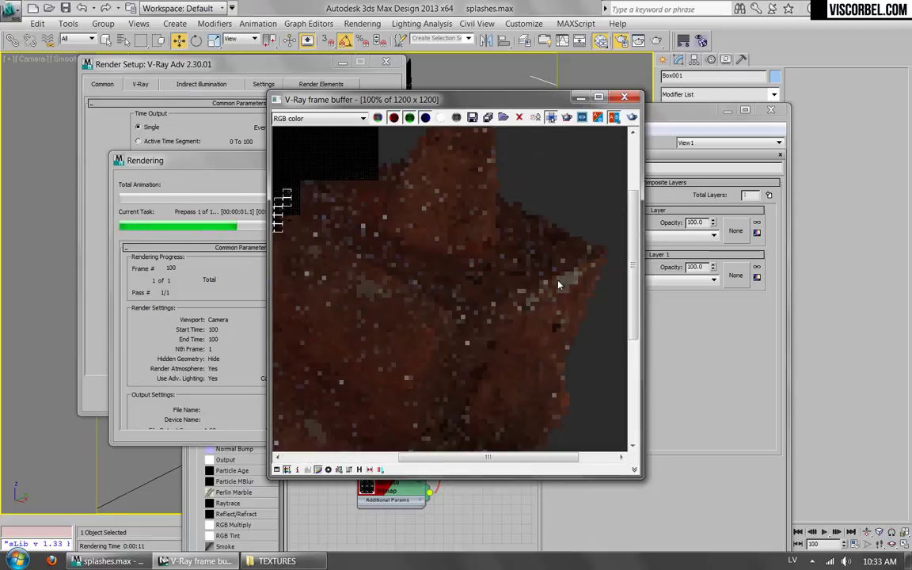
pyautogui.scroll(1, 498, 293)
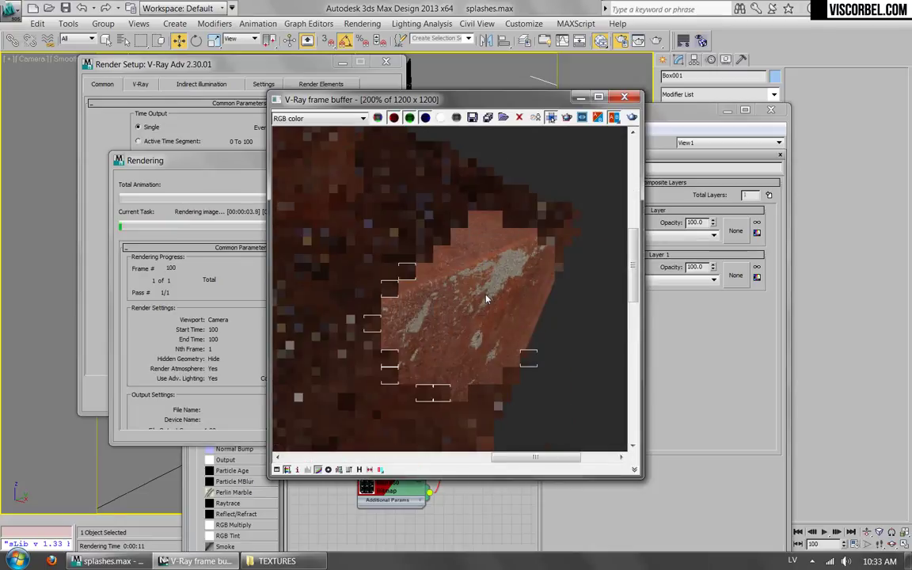
pyautogui.scroll(-1, 466, 345)
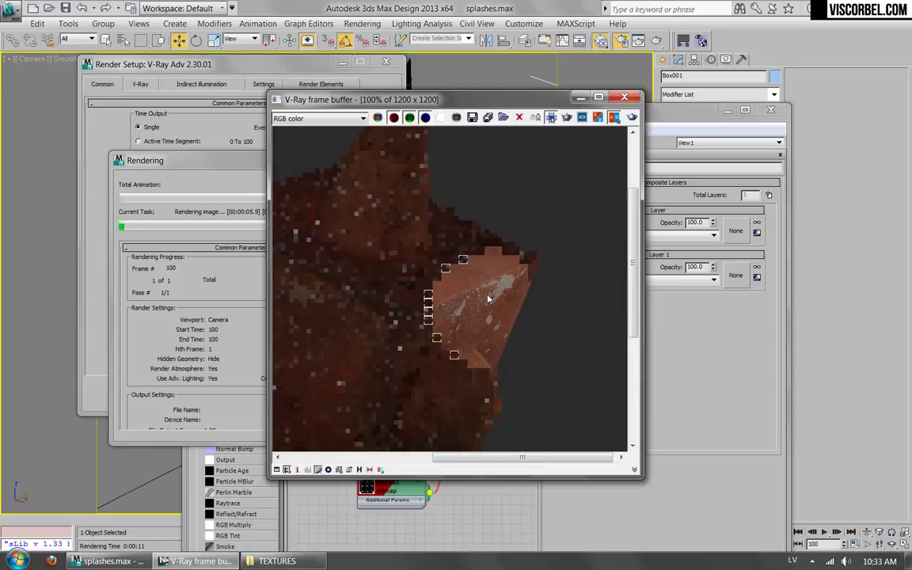
pyautogui.moveTo(392, 294); pyautogui.dragTo(511, 247, button='middle')
pyautogui.moveTo(424, 410); pyautogui.dragTo(467, 281, button='middle')
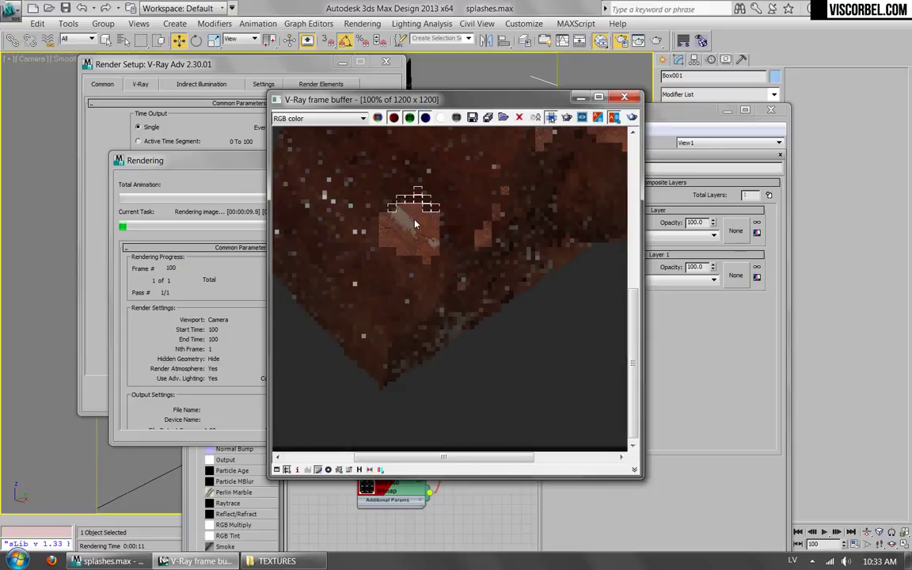
pyautogui.moveTo(414, 224); pyautogui.dragTo(438, 271, button='middle')
pyautogui.moveTo(478, 210); pyautogui.dragTo(478, 238, button='middle')
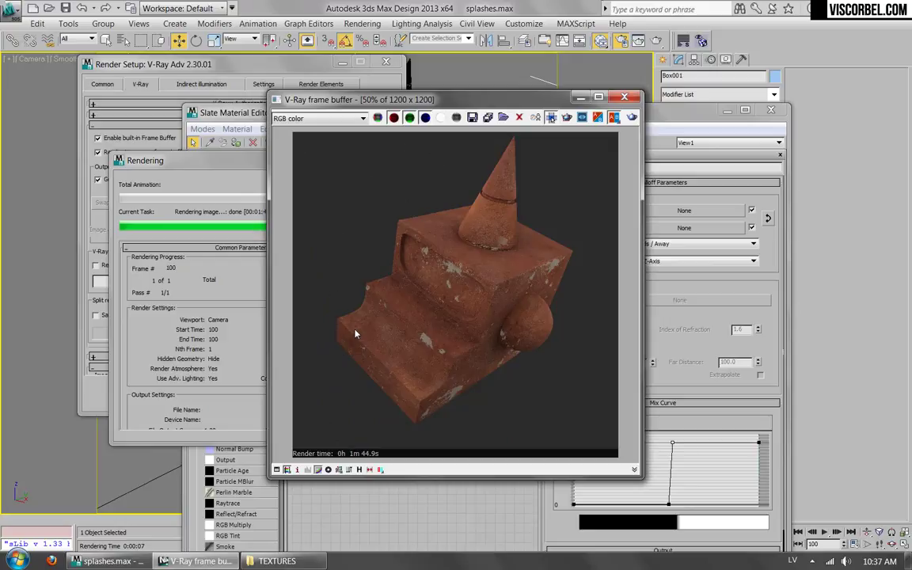
# - Examine the finished 1200 × 1200 render up close, checking the splashes on the steps, box faces, cone and sphere
pyautogui.scroll(1, 525, 393)
pyautogui.moveTo(525, 393)
pyautogui.mouseDown(button='middle')
pyautogui.moveTo(536, 282)
pyautogui.moveTo(576, 245)
pyautogui.mouseUp(button='middle')
pyautogui.moveTo(427, 218); pyautogui.dragTo(456, 324, button='middle')
pyautogui.moveTo(545, 234)
pyautogui.mouseDown(button='middle')
pyautogui.moveTo(525, 346)
pyautogui.moveTo(416, 414)
pyautogui.mouseUp(button='middle')
pyautogui.moveTo(501, 386); pyautogui.dragTo(544, 239, button='middle')
pyautogui.moveTo(460, 287); pyautogui.dragTo(525, 222, button='middle')
pyautogui.scroll(1, 393, 249)
pyautogui.moveTo(393, 249); pyautogui.dragTo(454, 309, button='middle')
pyautogui.scroll(-1, 454, 309)
pyautogui.scroll(-1, 454, 311)
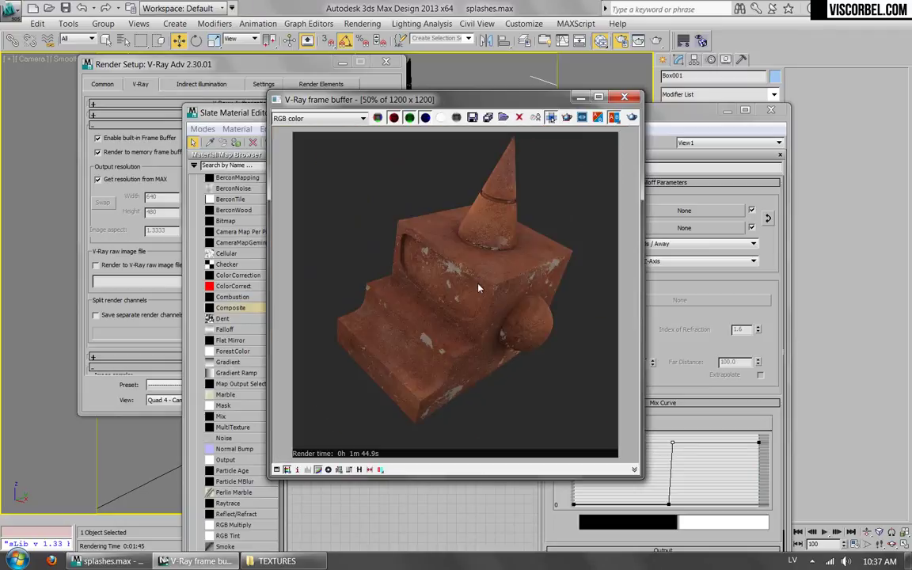